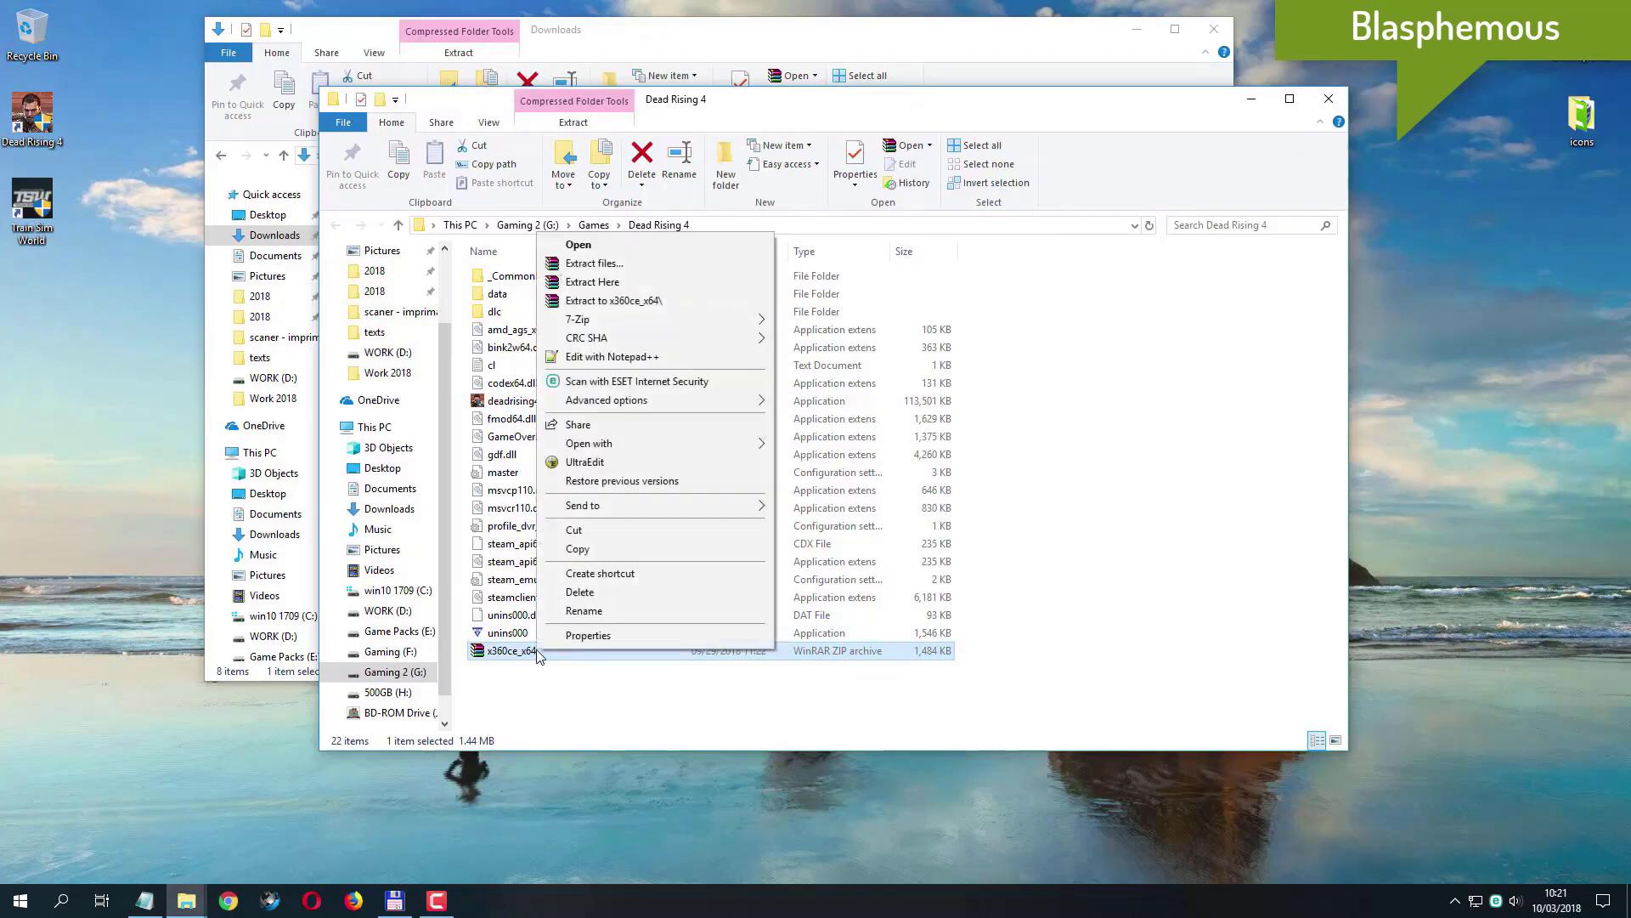
Extract the x360ce_x64 archive directly into the Dead Rising 4 folder with 7-Zip.
{"action": "mouse_move", "coordinate": [584, 323]}
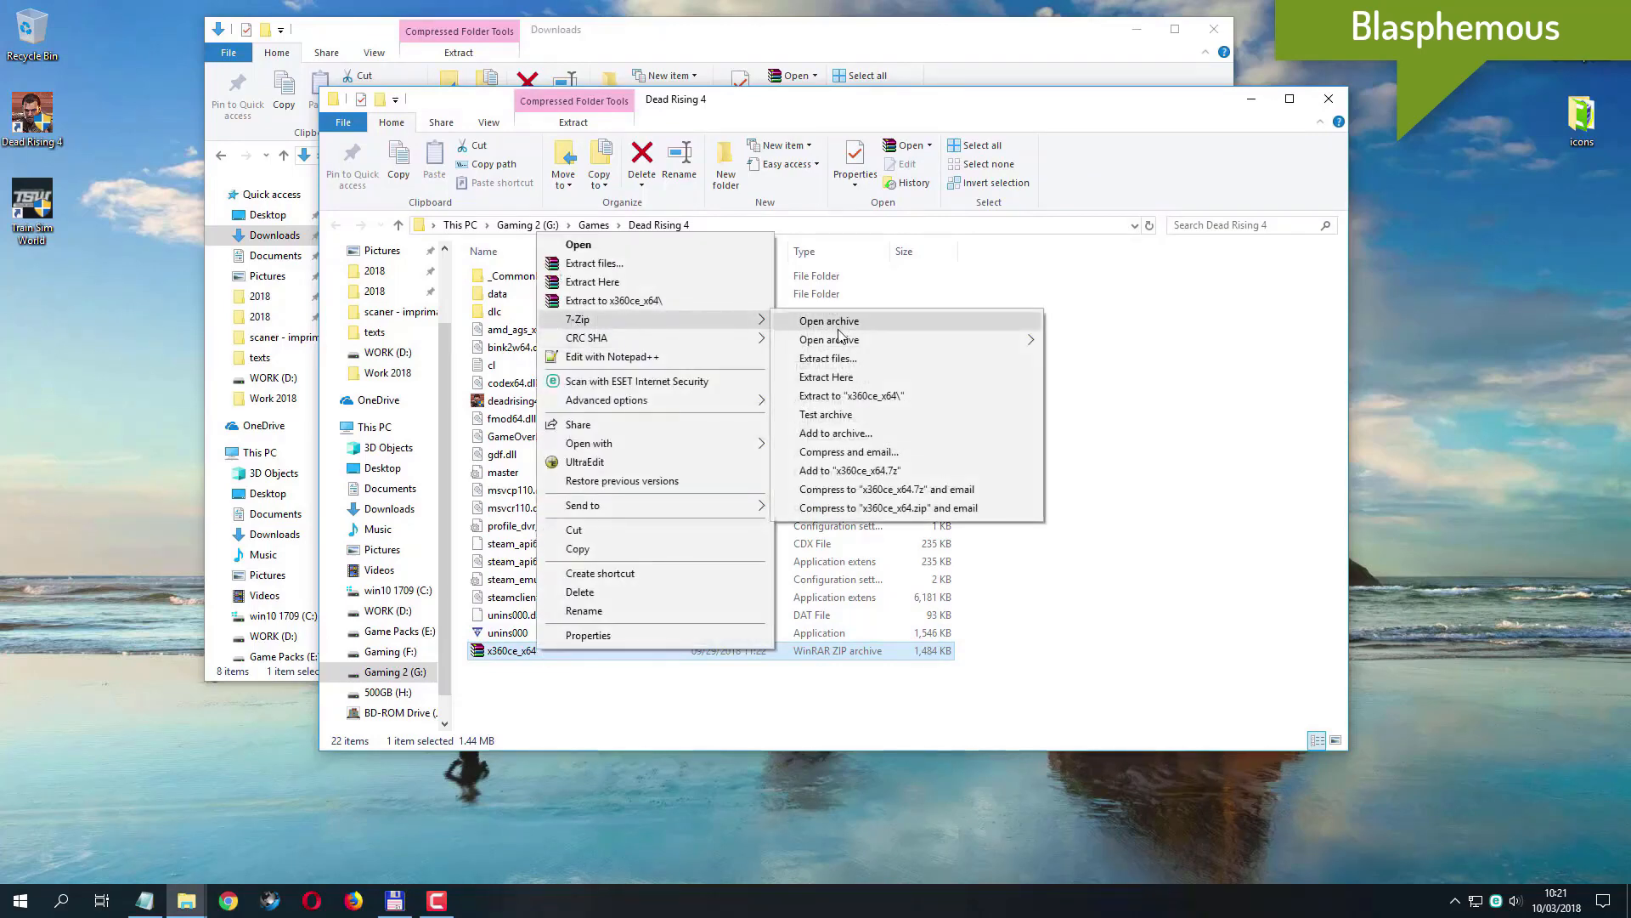
{"action": "left_click", "coordinate": [872, 377]}
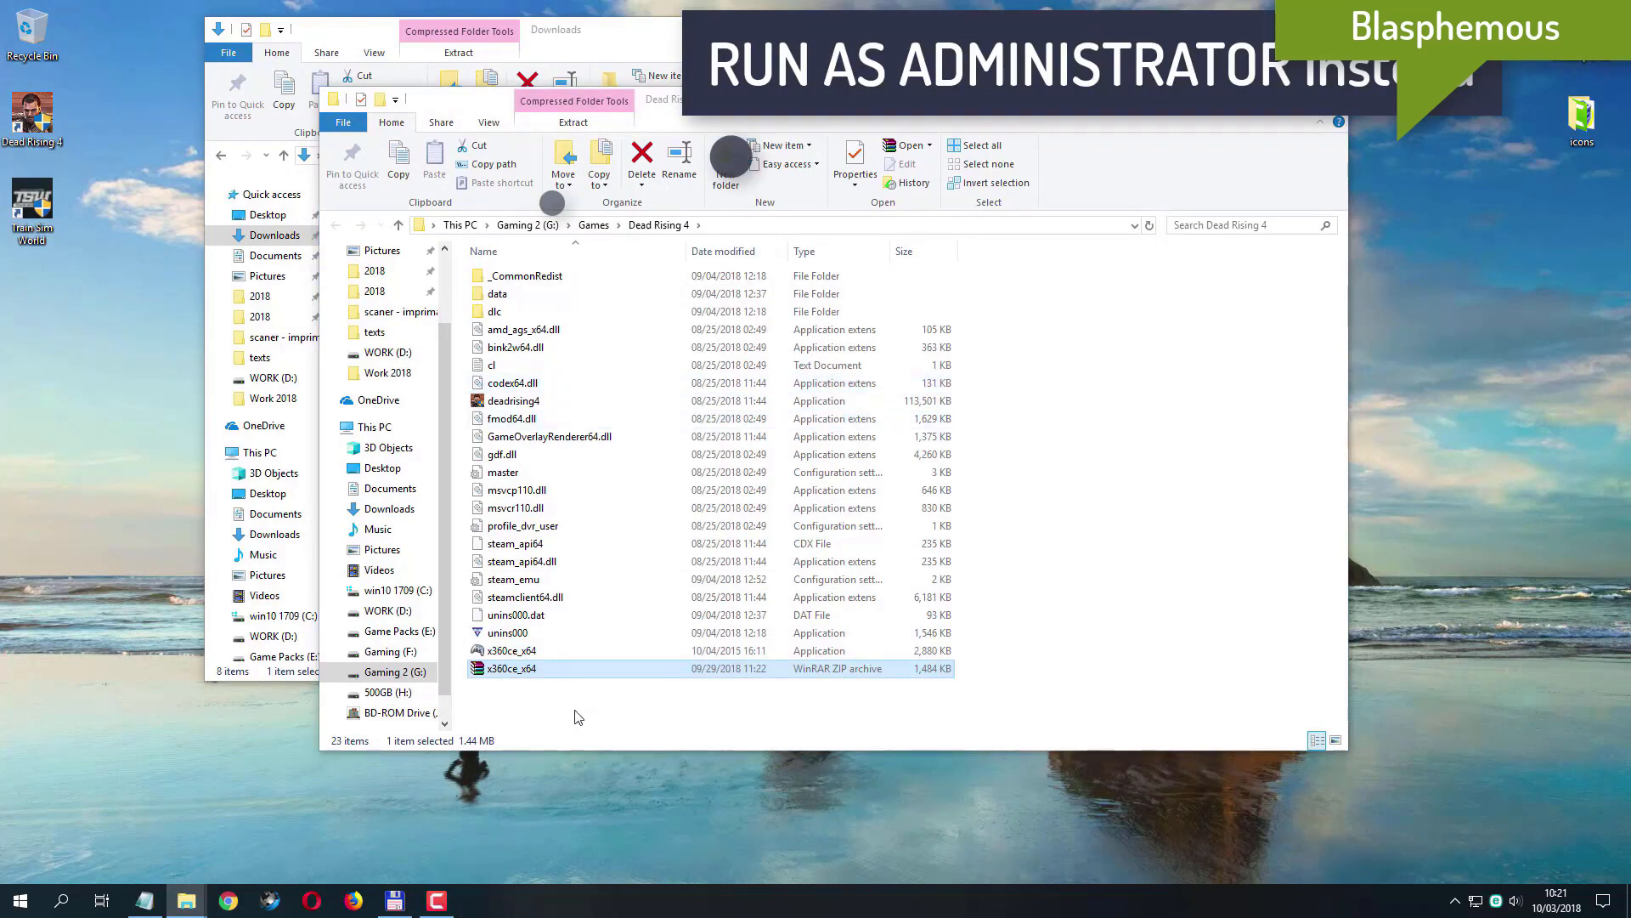
Launch the extracted x360ce_x64 application and create the missing xinput1_3.dll file.
{"action": "left_click", "coordinate": [563, 652]}
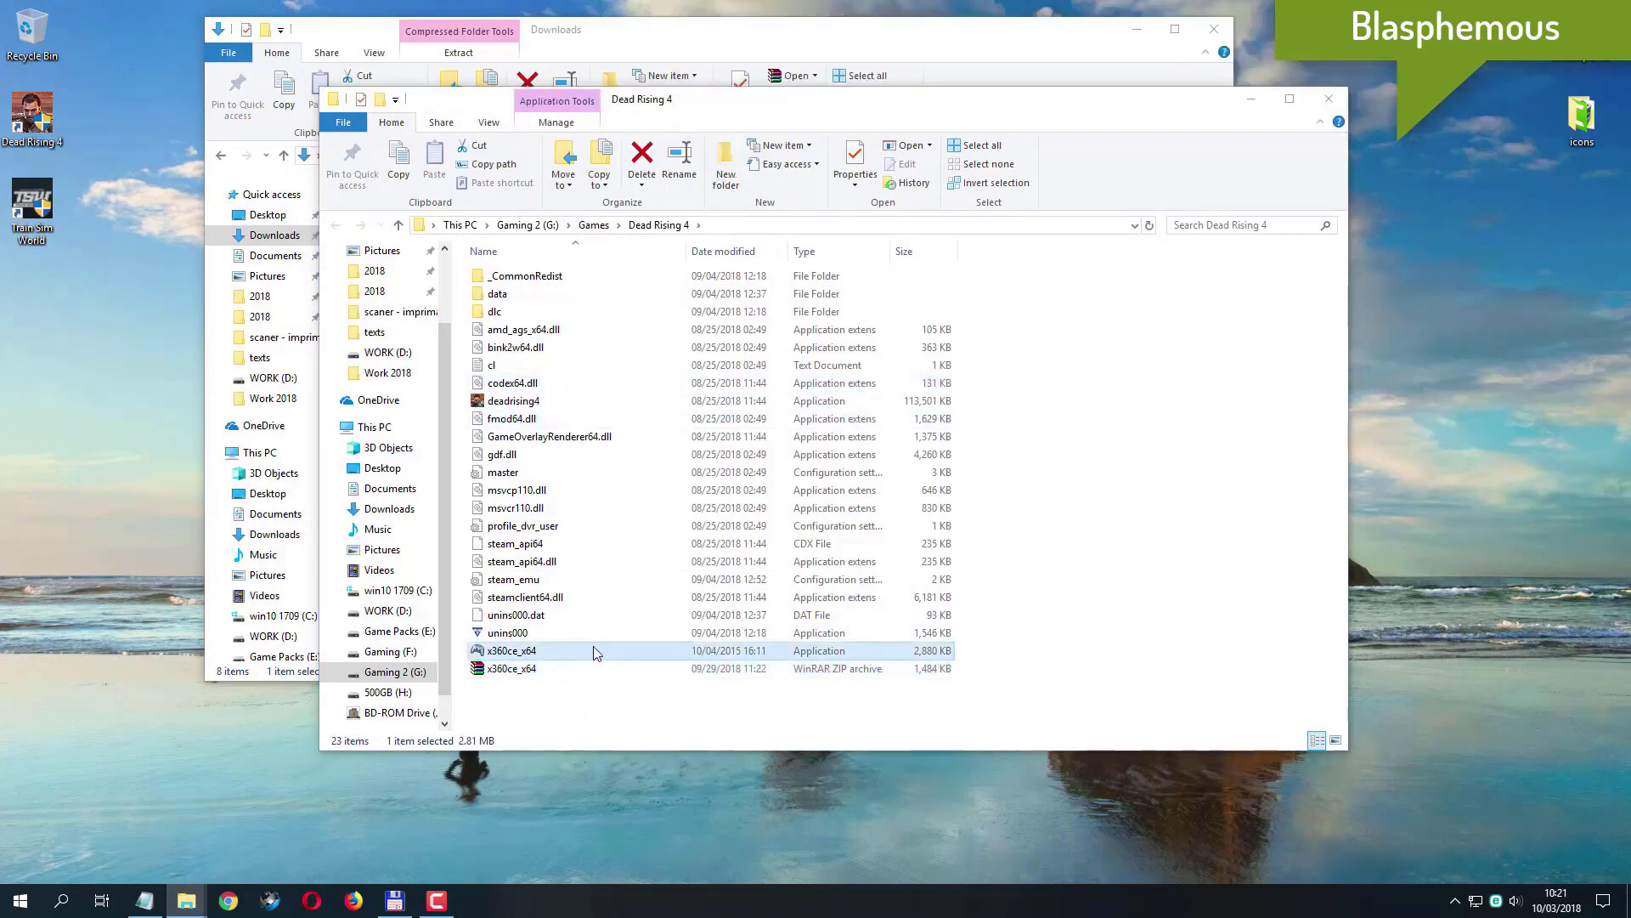
{"action": "double_click", "coordinate": [512, 652]}
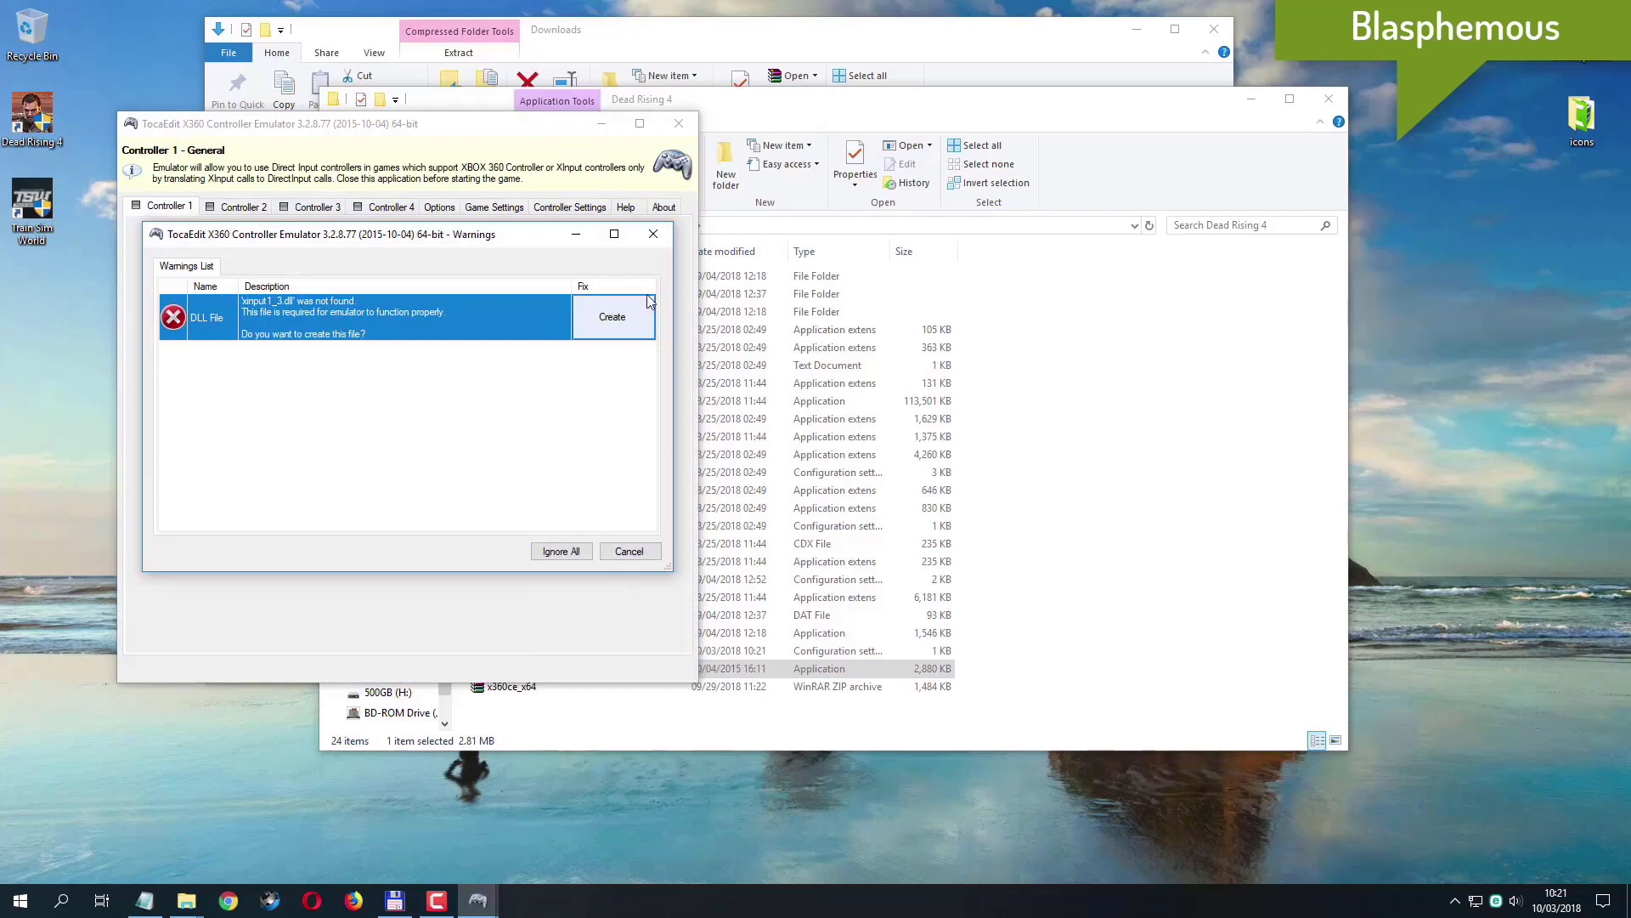
{"action": "left_click", "coordinate": [620, 325]}
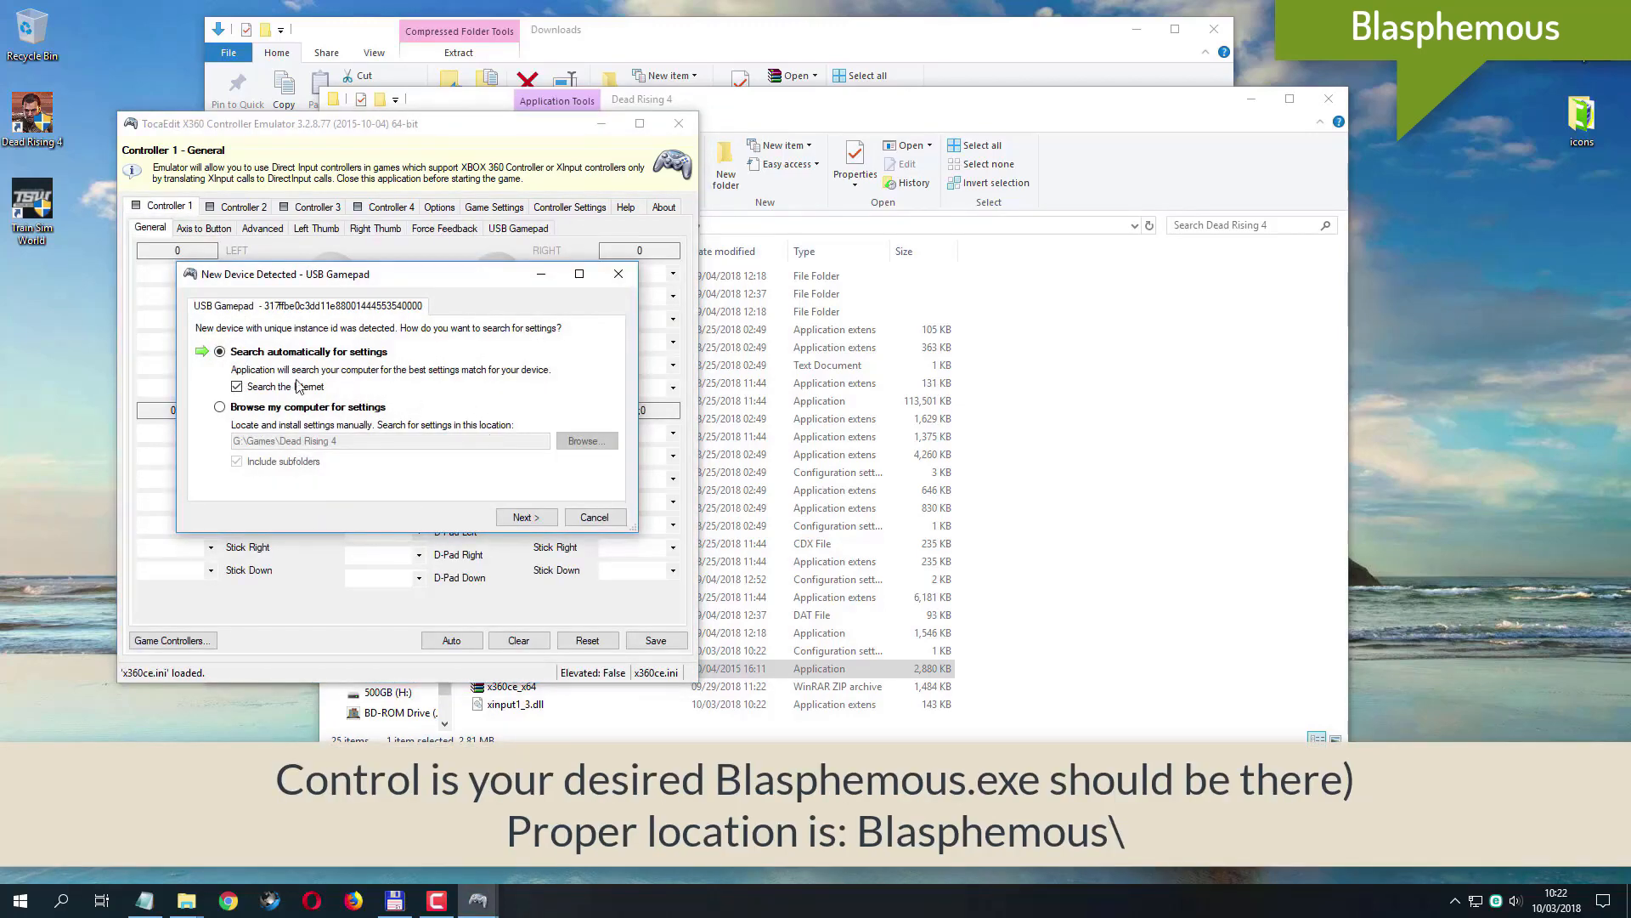
Load settings for the new USB Gamepad with the automatic search, permanently allowing the emulator's outbound connection, and continue past the error.
{"action": "left_click", "coordinate": [543, 519]}
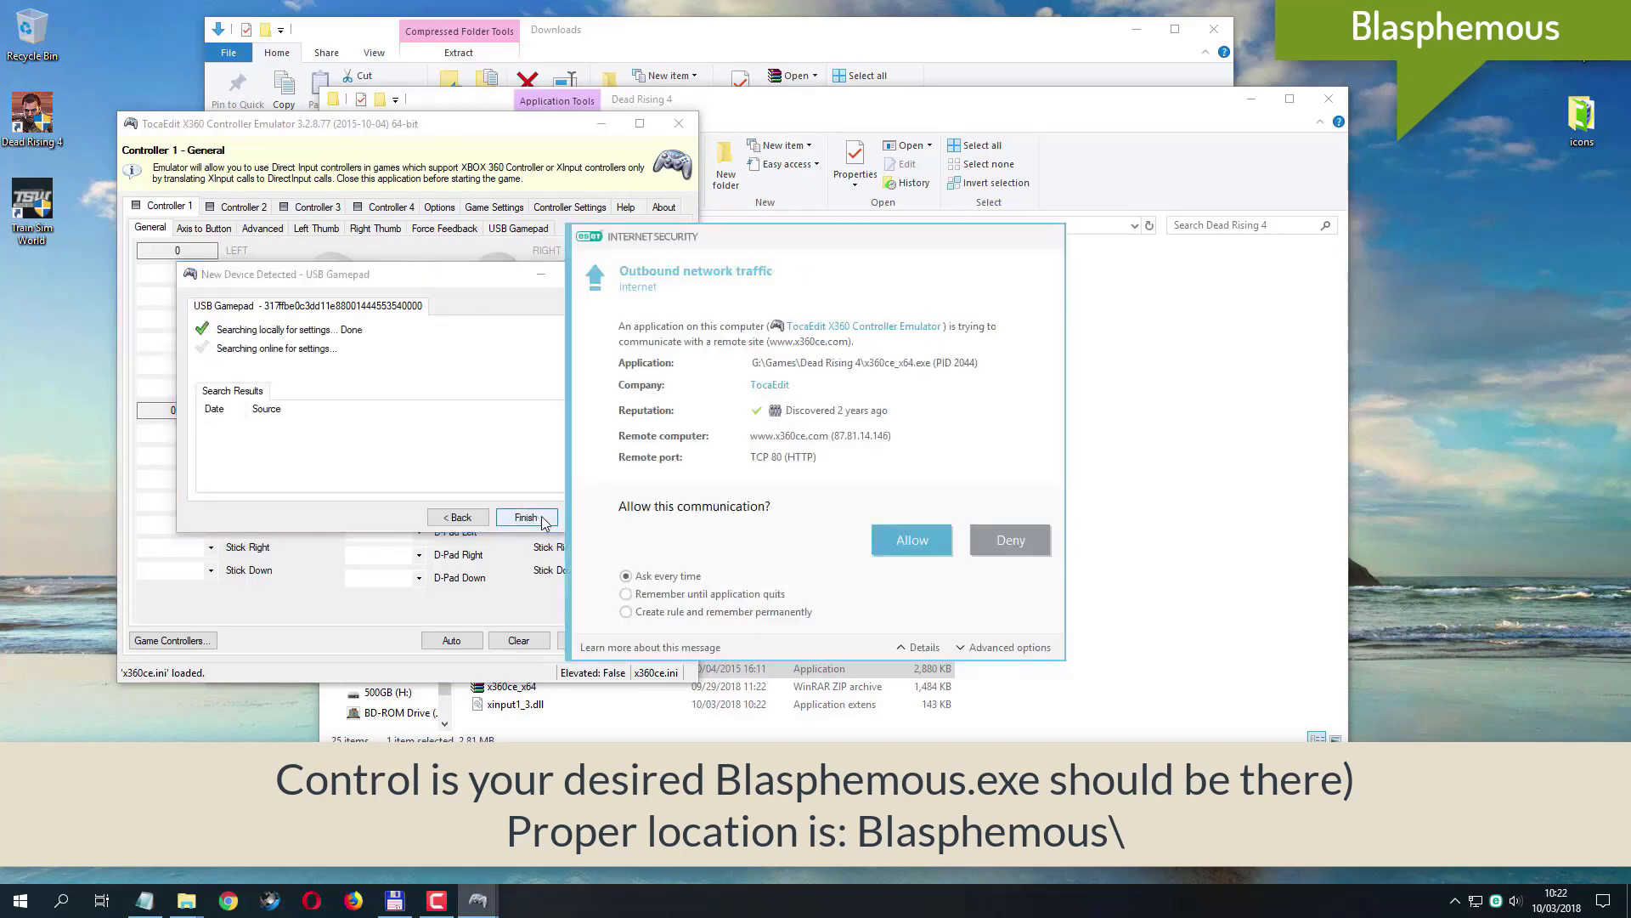
{"action": "left_click", "coordinate": [690, 612]}
{"action": "left_click", "coordinate": [906, 544]}
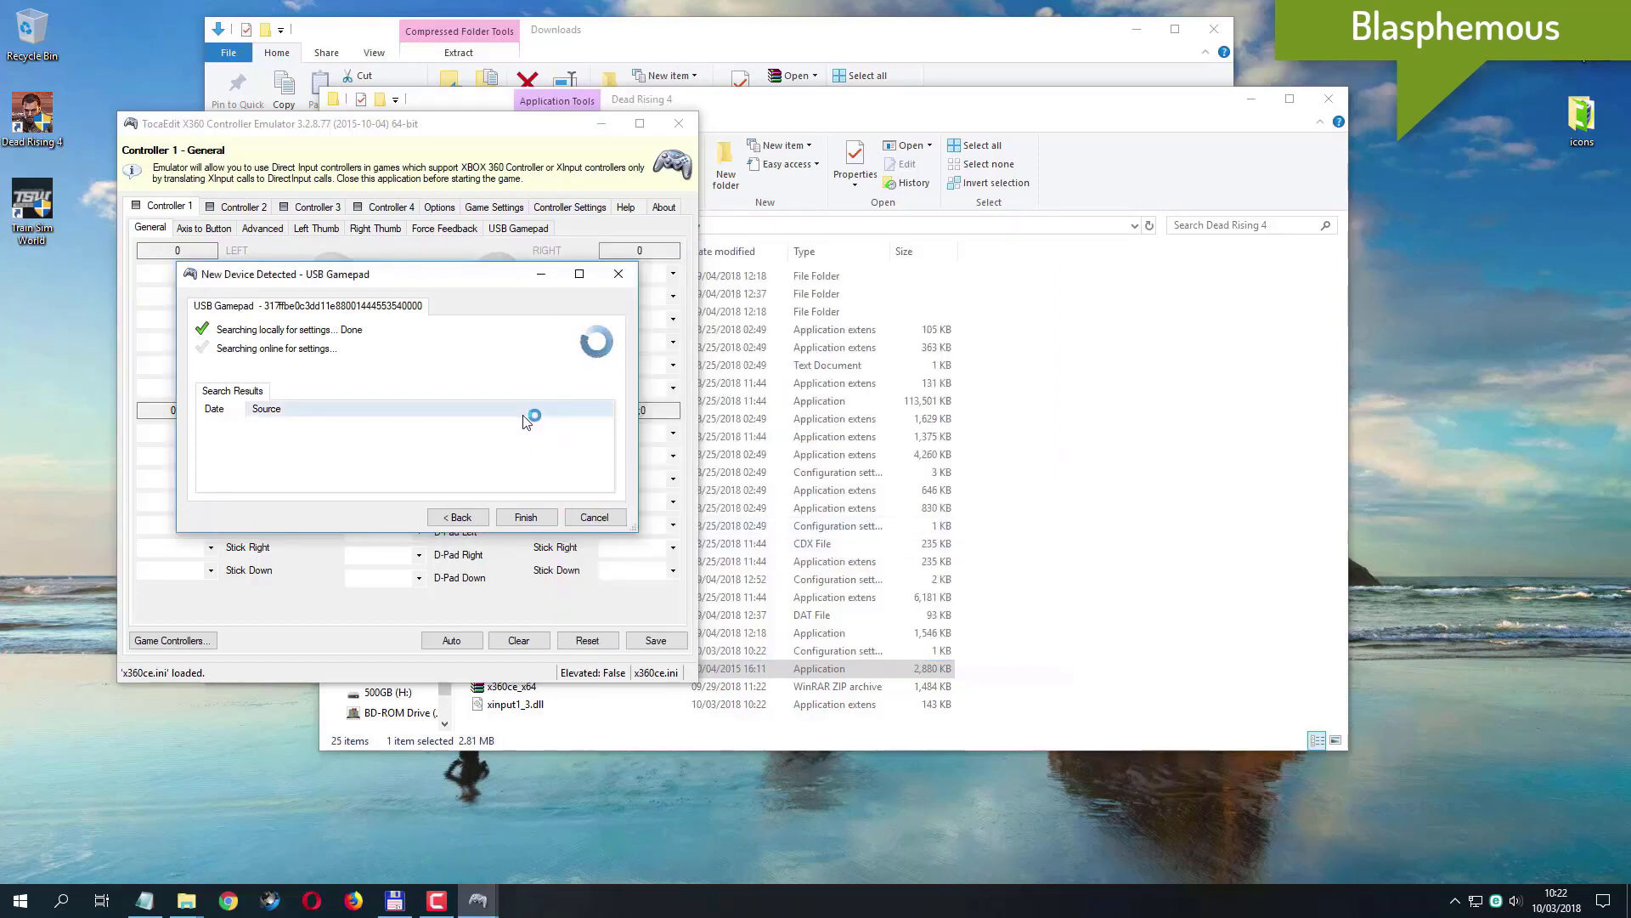
{"action": "left_click", "coordinate": [526, 517]}
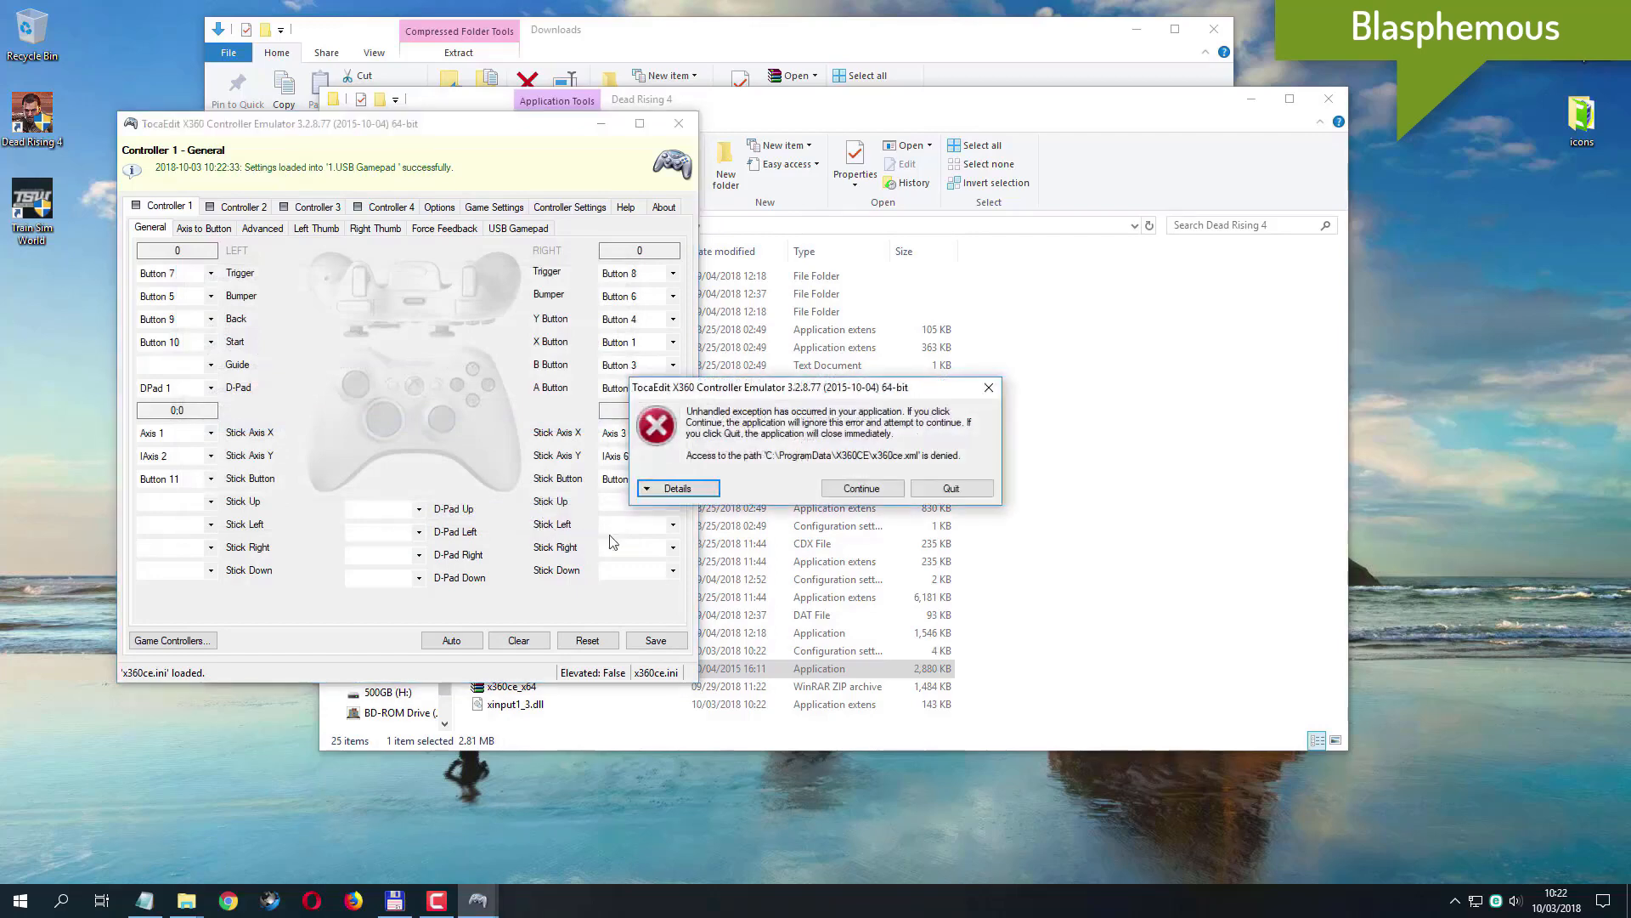
{"action": "left_click", "coordinate": [861, 488]}
Try to save the Controller 1 settings and close the emulator.
{"action": "left_click_drag", "start_coordinate": [595, 123], "coordinate": [1017, 119]}
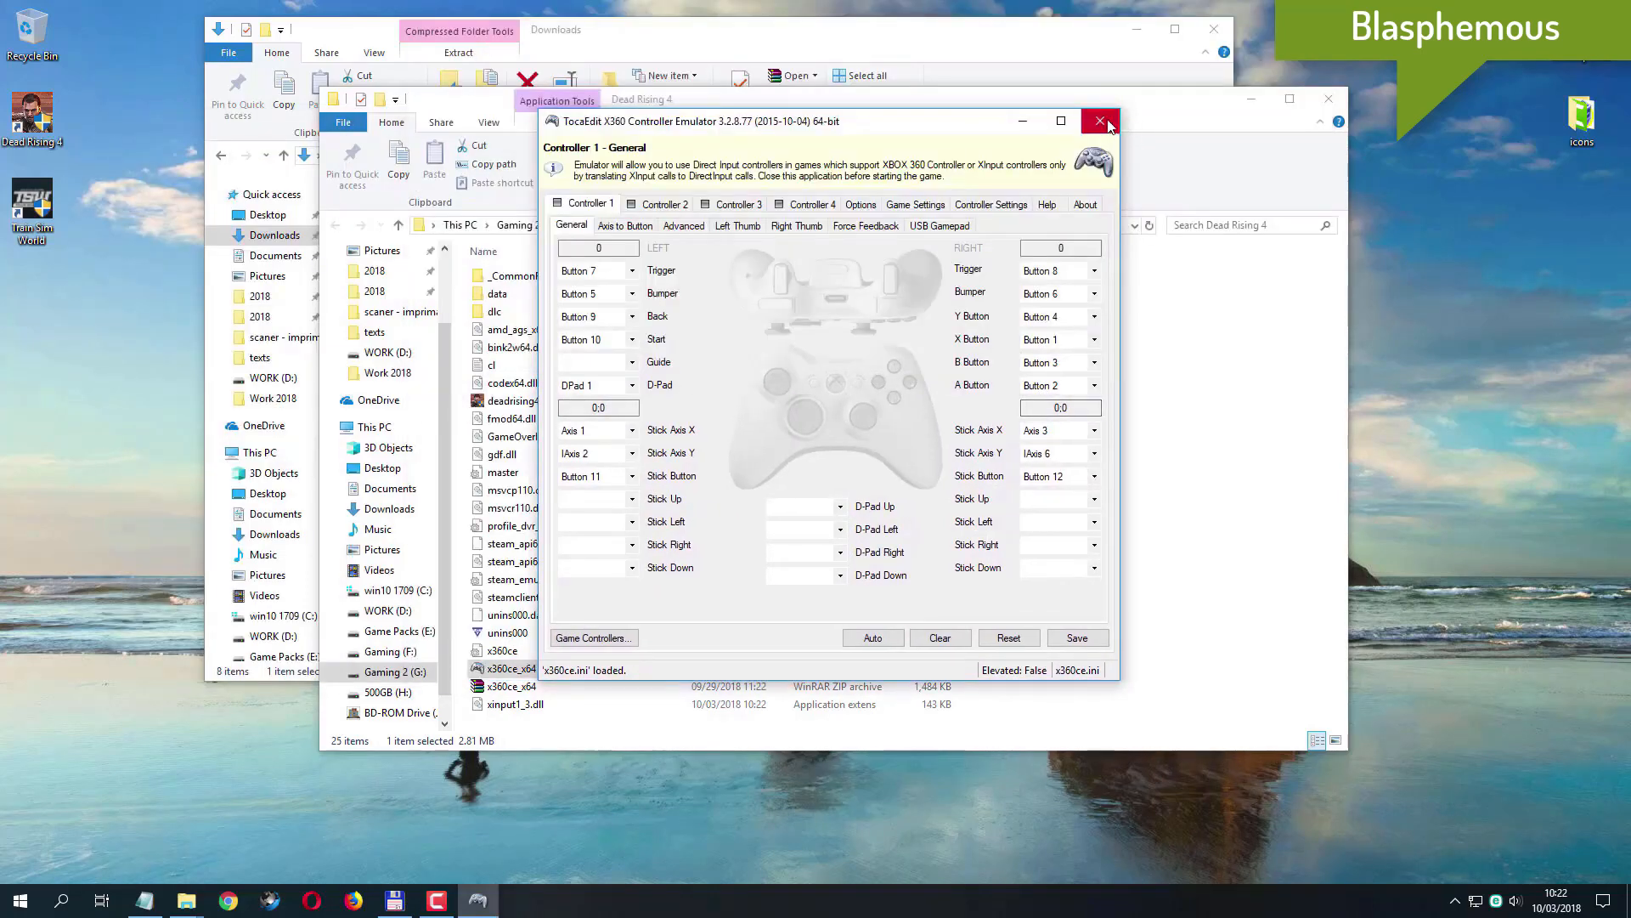
{"action": "left_click", "coordinate": [1085, 638]}
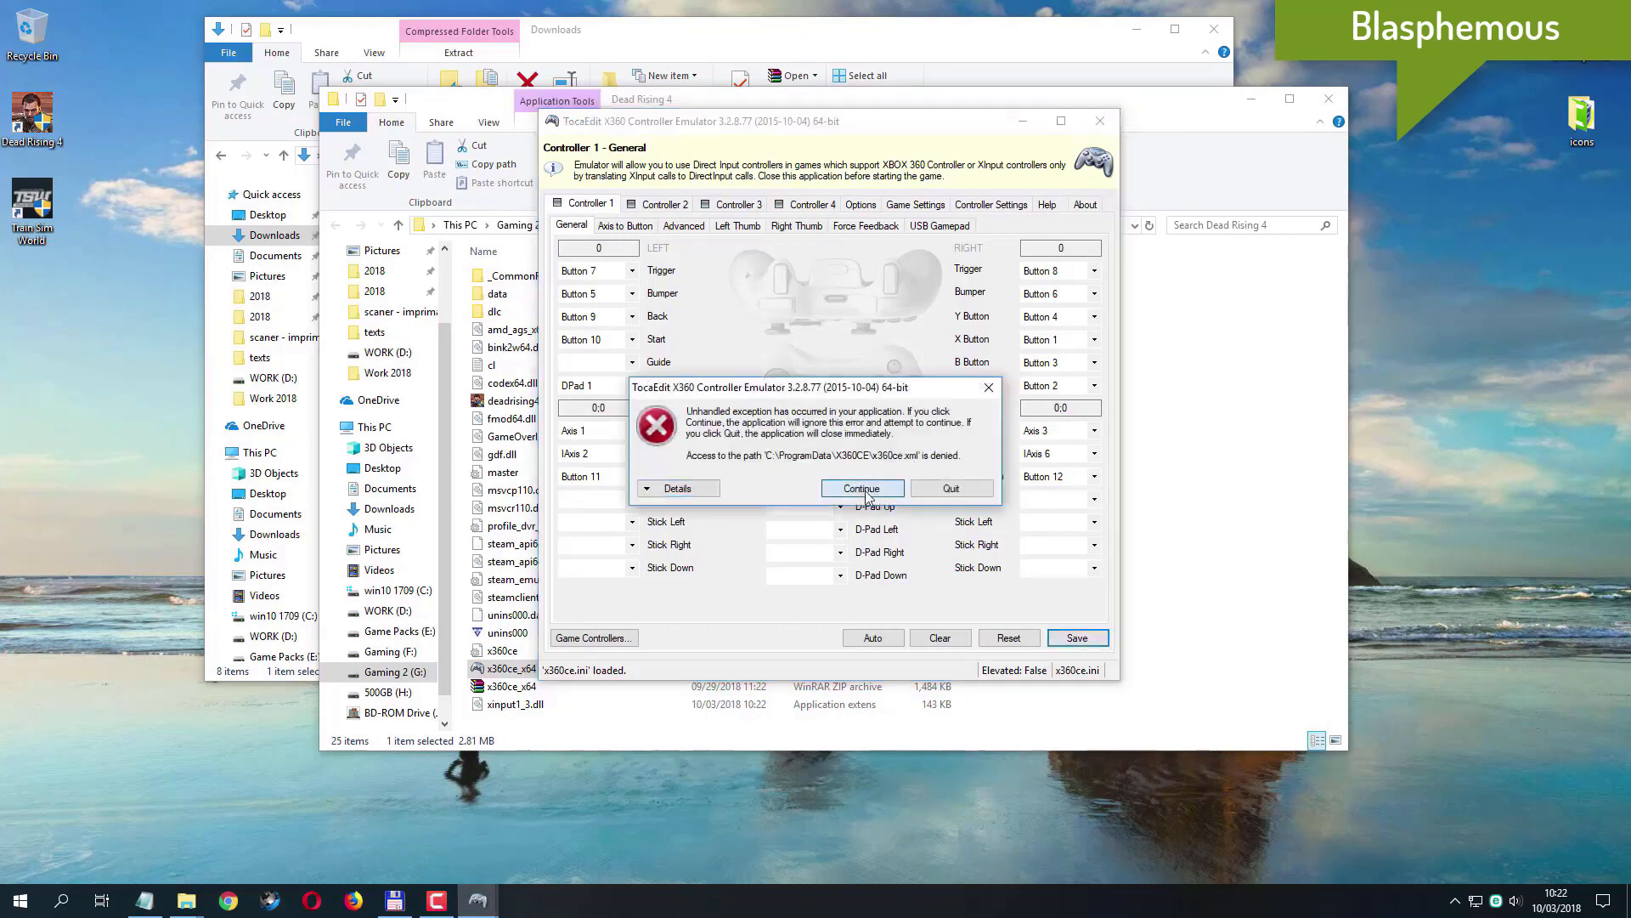
{"action": "left_click", "coordinate": [865, 494]}
{"action": "left_click", "coordinate": [1100, 121]}
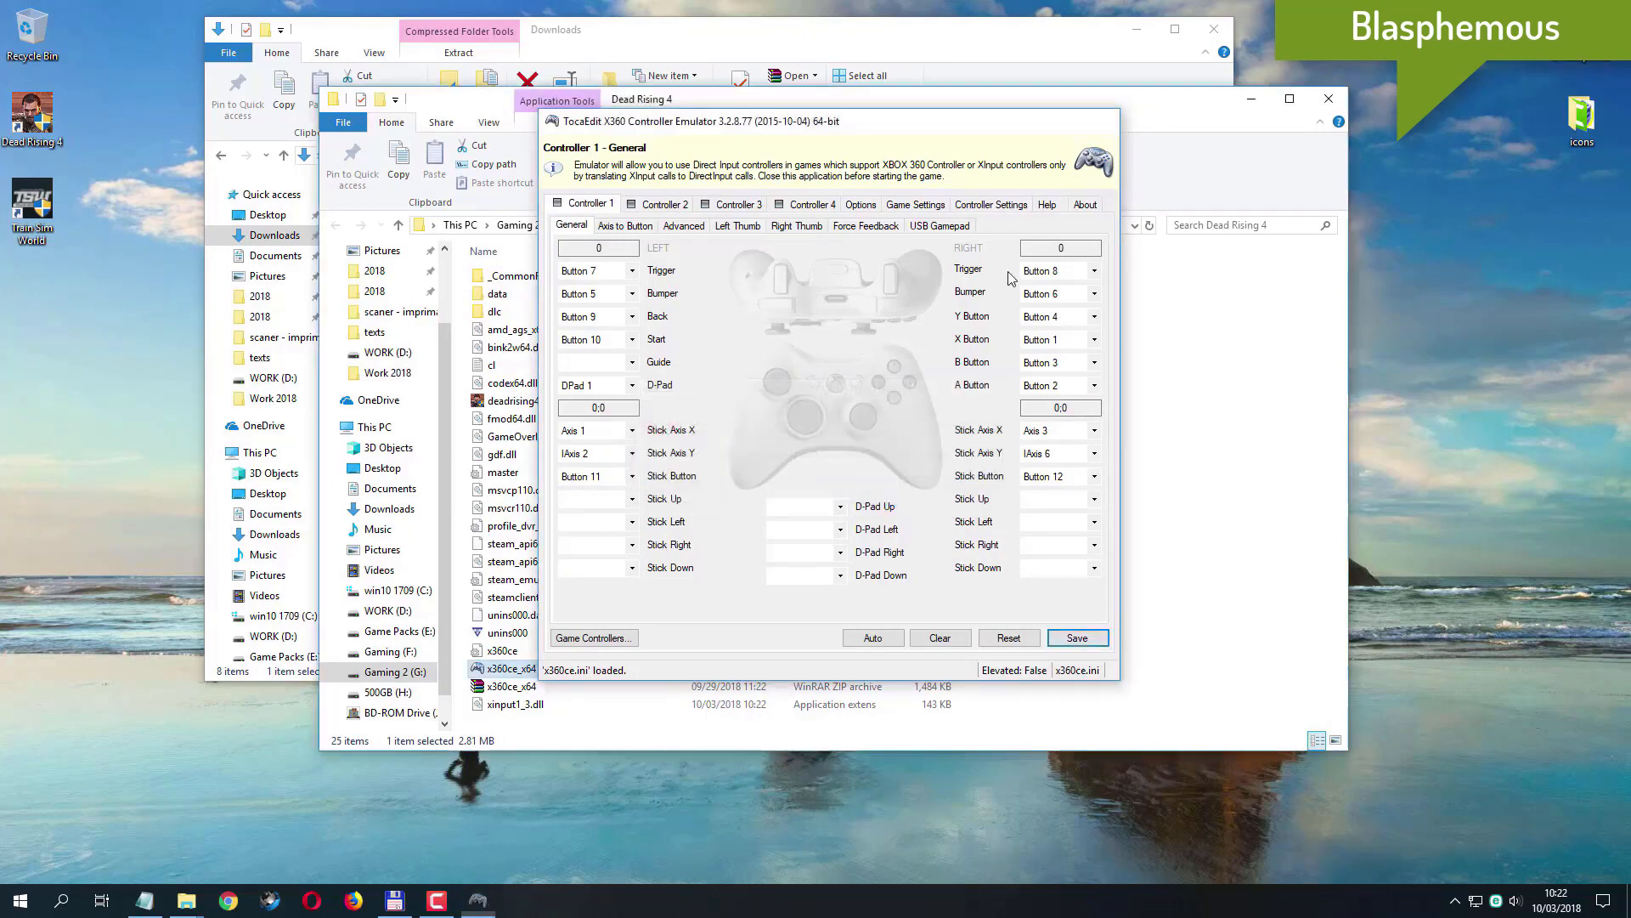
Relaunch x360ce_x64 as administrator and move its window clear of the screen's edge.
{"action": "right_click", "coordinate": [536, 673]}
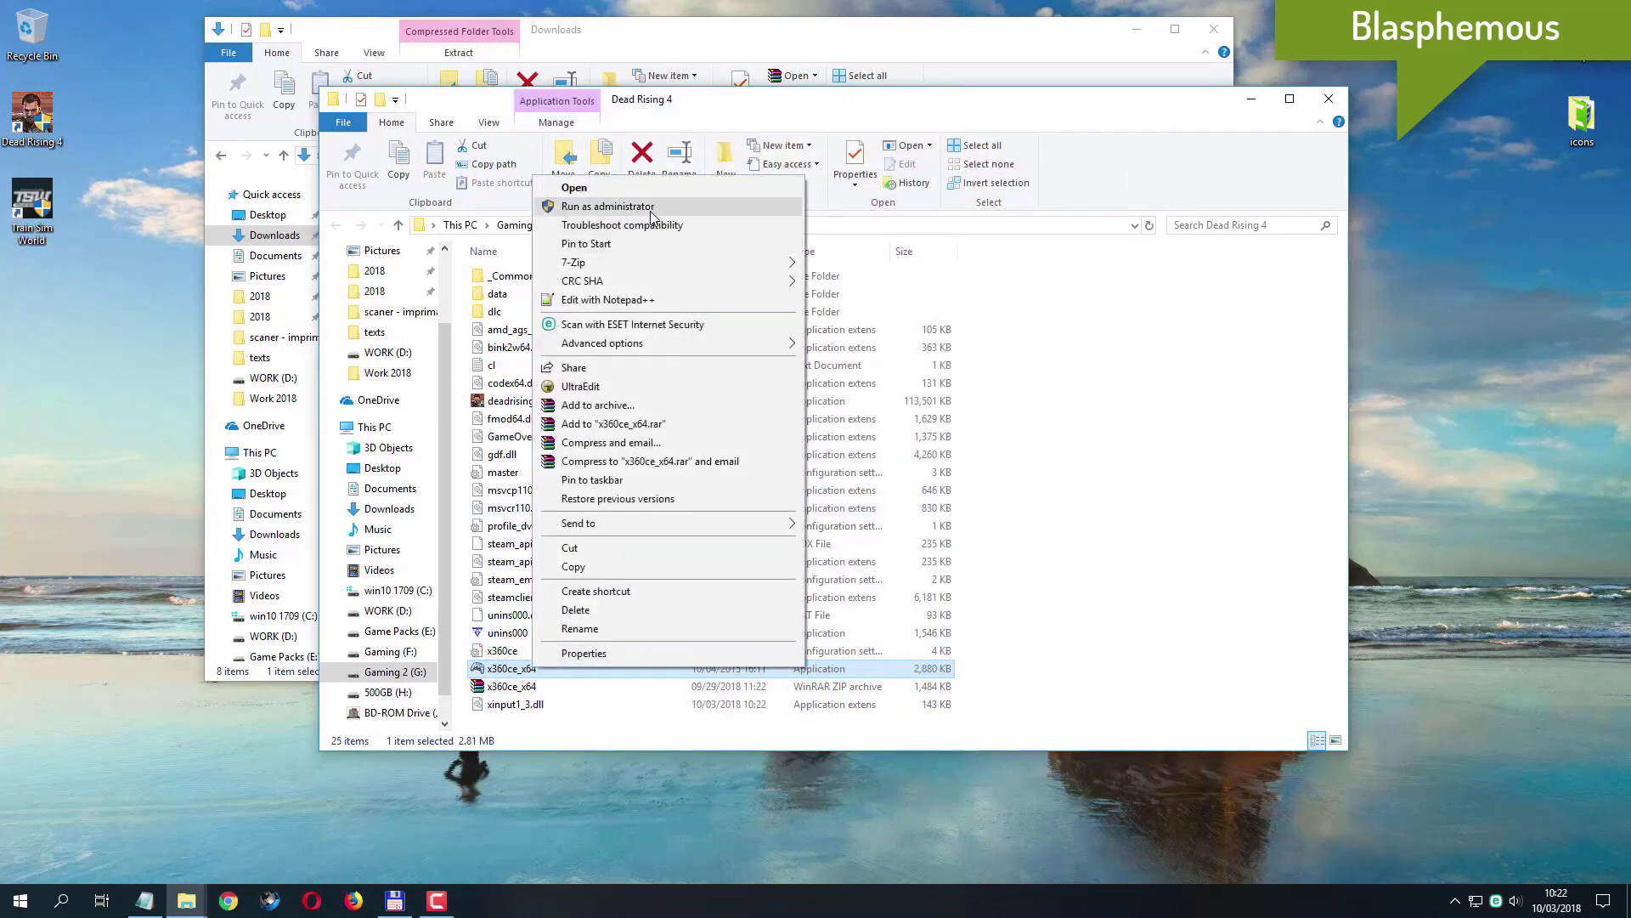
{"action": "left_click", "coordinate": [651, 213]}
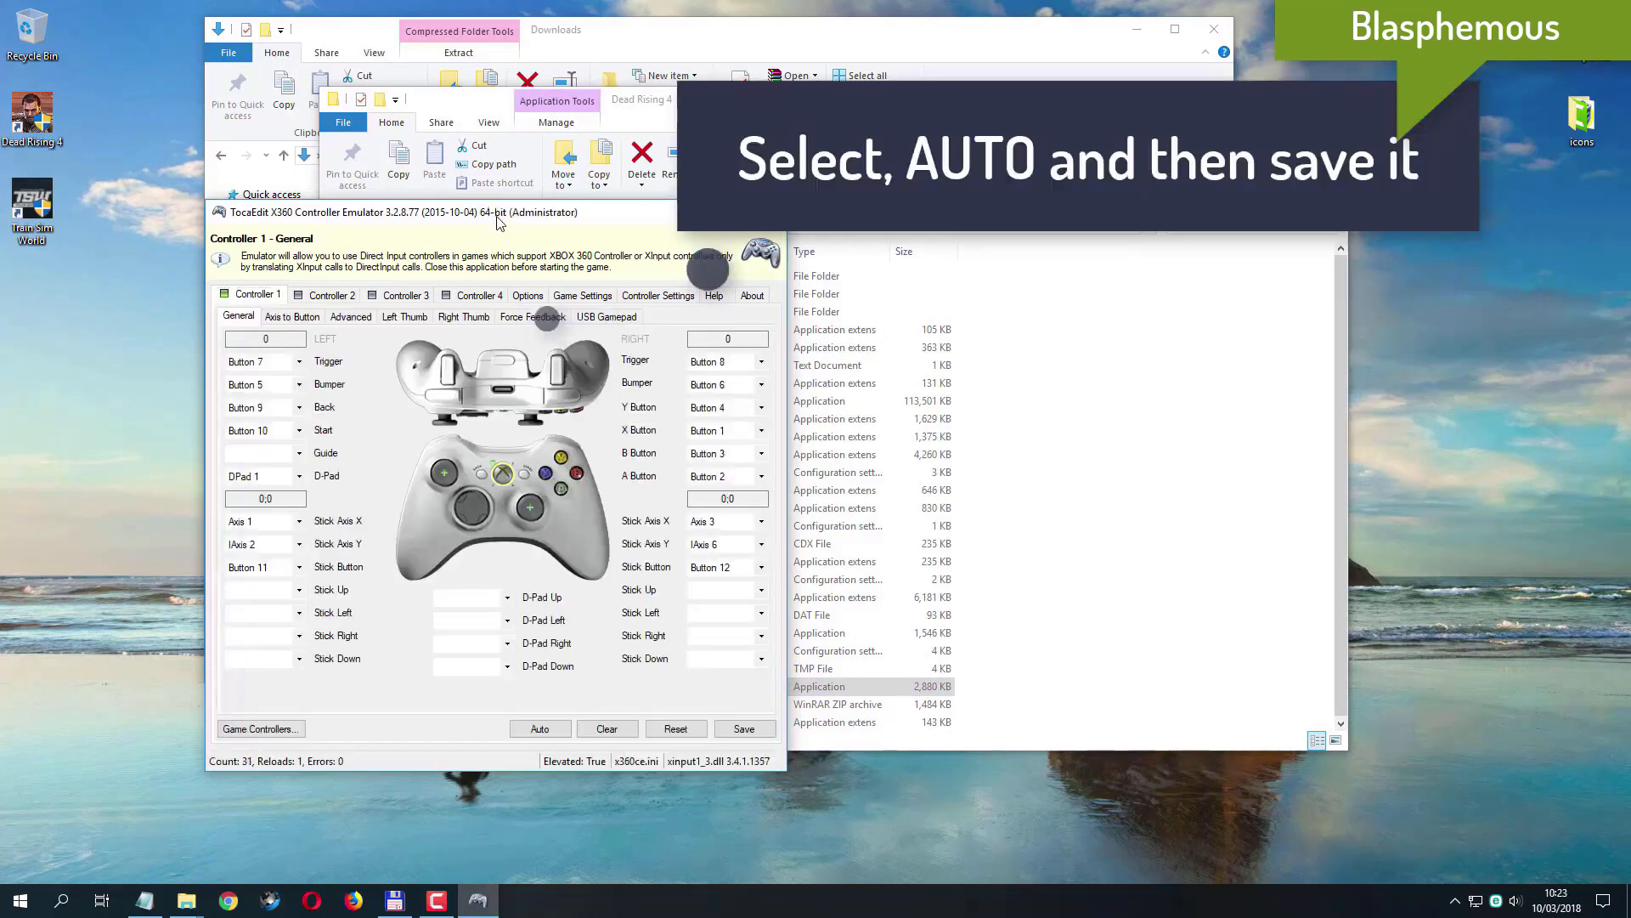
{"action": "left_click_drag", "start_coordinate": [495, 211], "coordinate": [724, 188]}
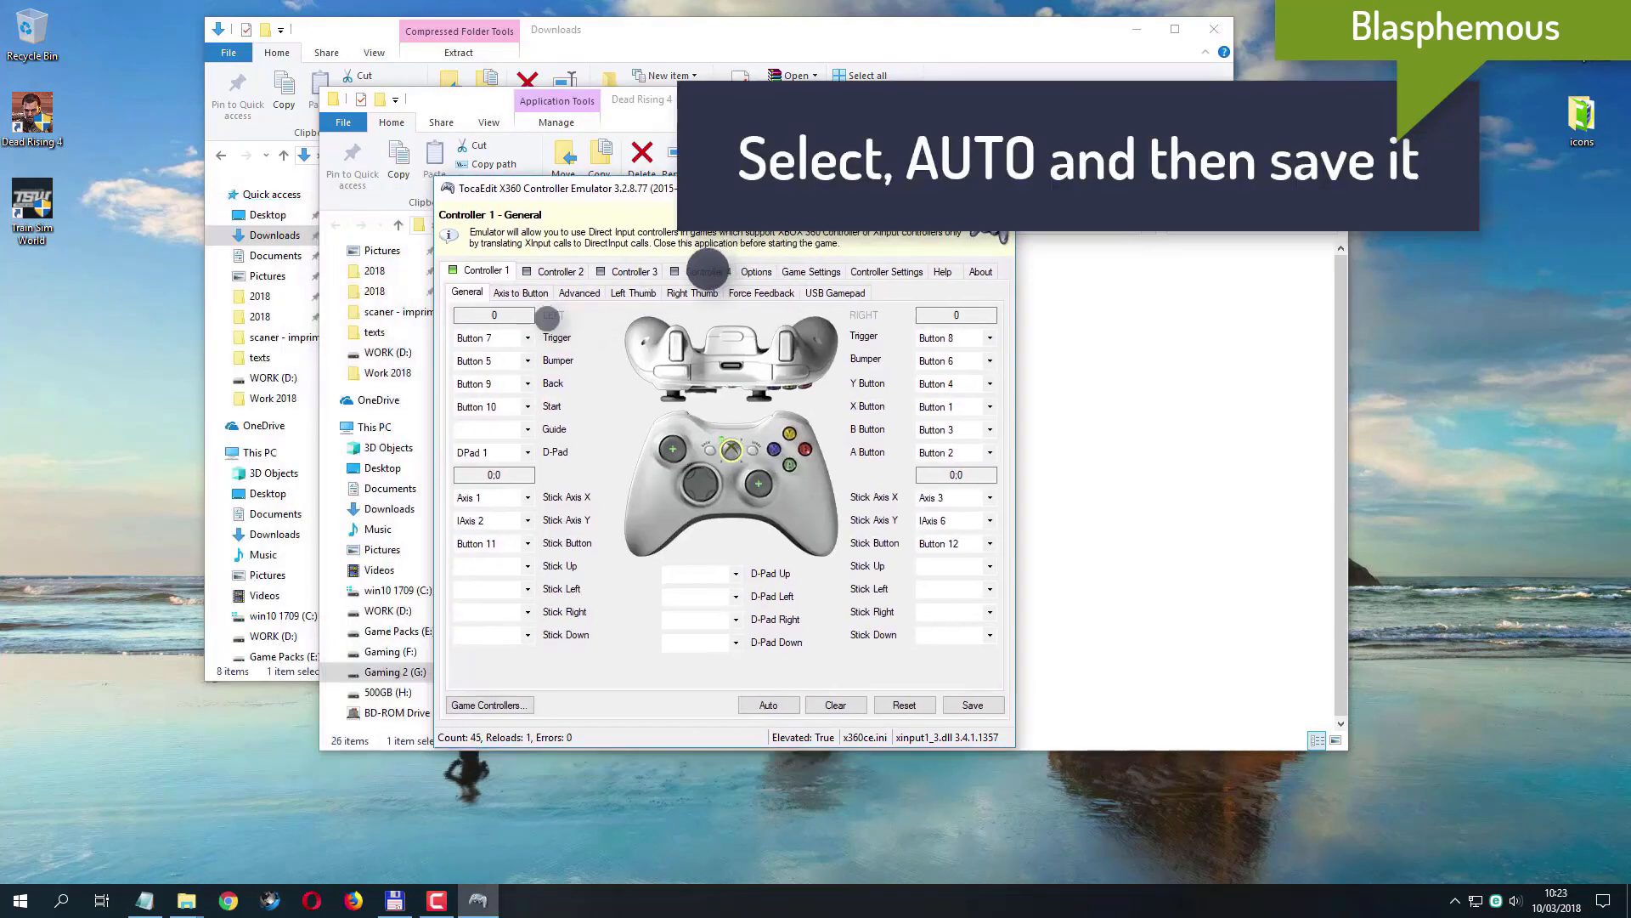
Fill all Controller 1 settings automatically, save them and close the emulator.
{"action": "left_click", "coordinate": [770, 705]}
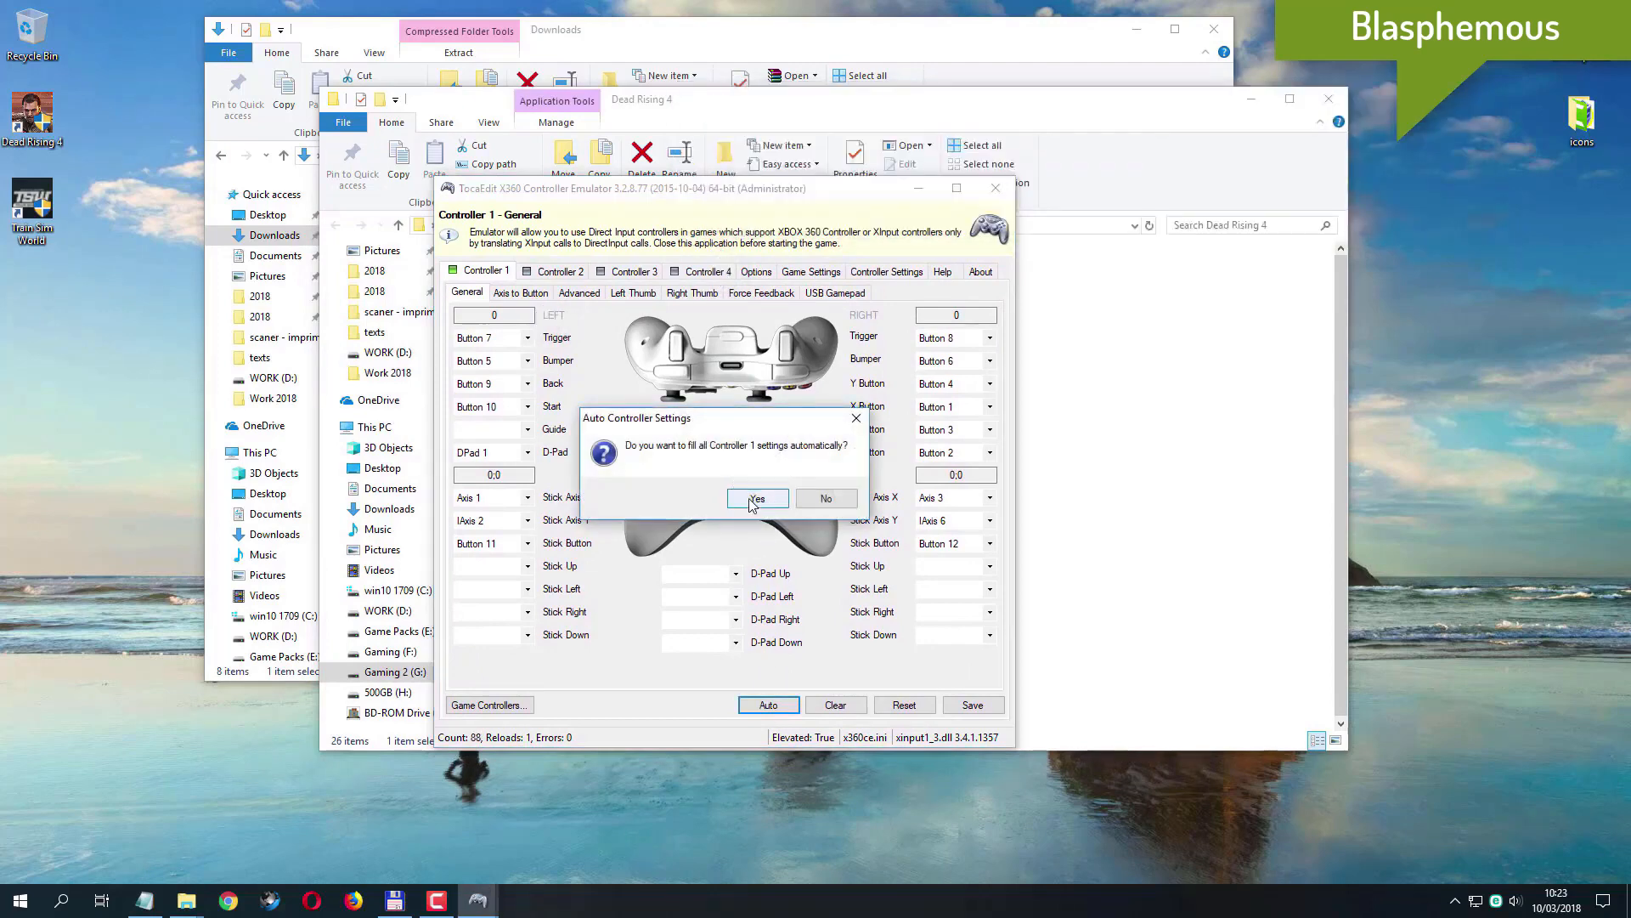
{"action": "left_click", "coordinate": [755, 499]}
{"action": "left_click", "coordinate": [974, 710]}
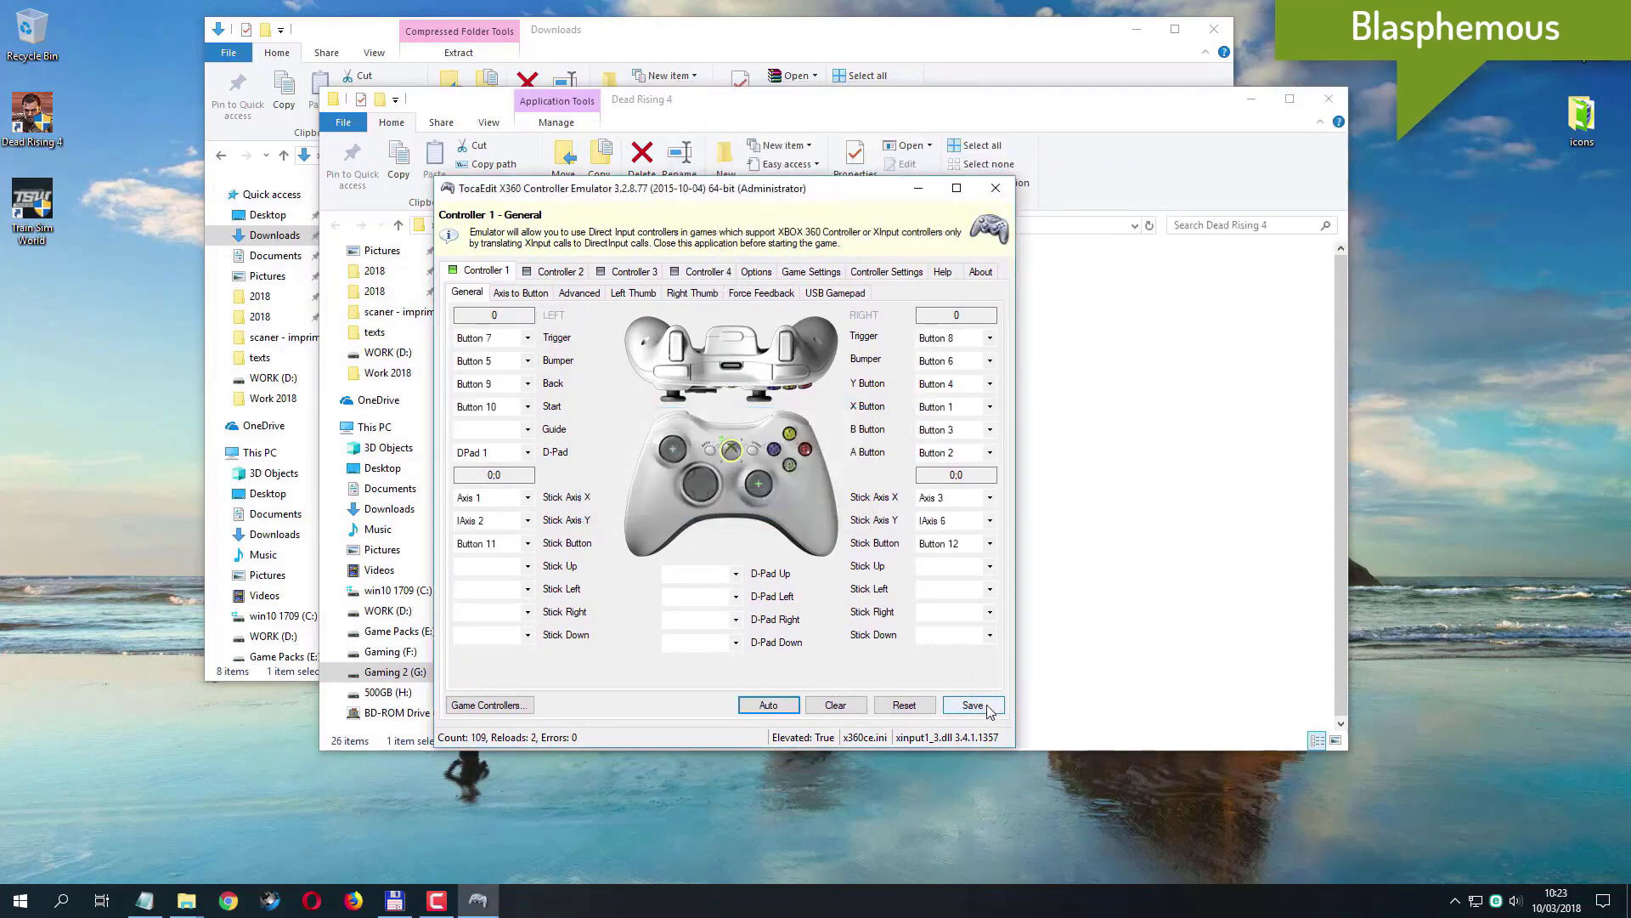
{"action": "left_click", "coordinate": [974, 707]}
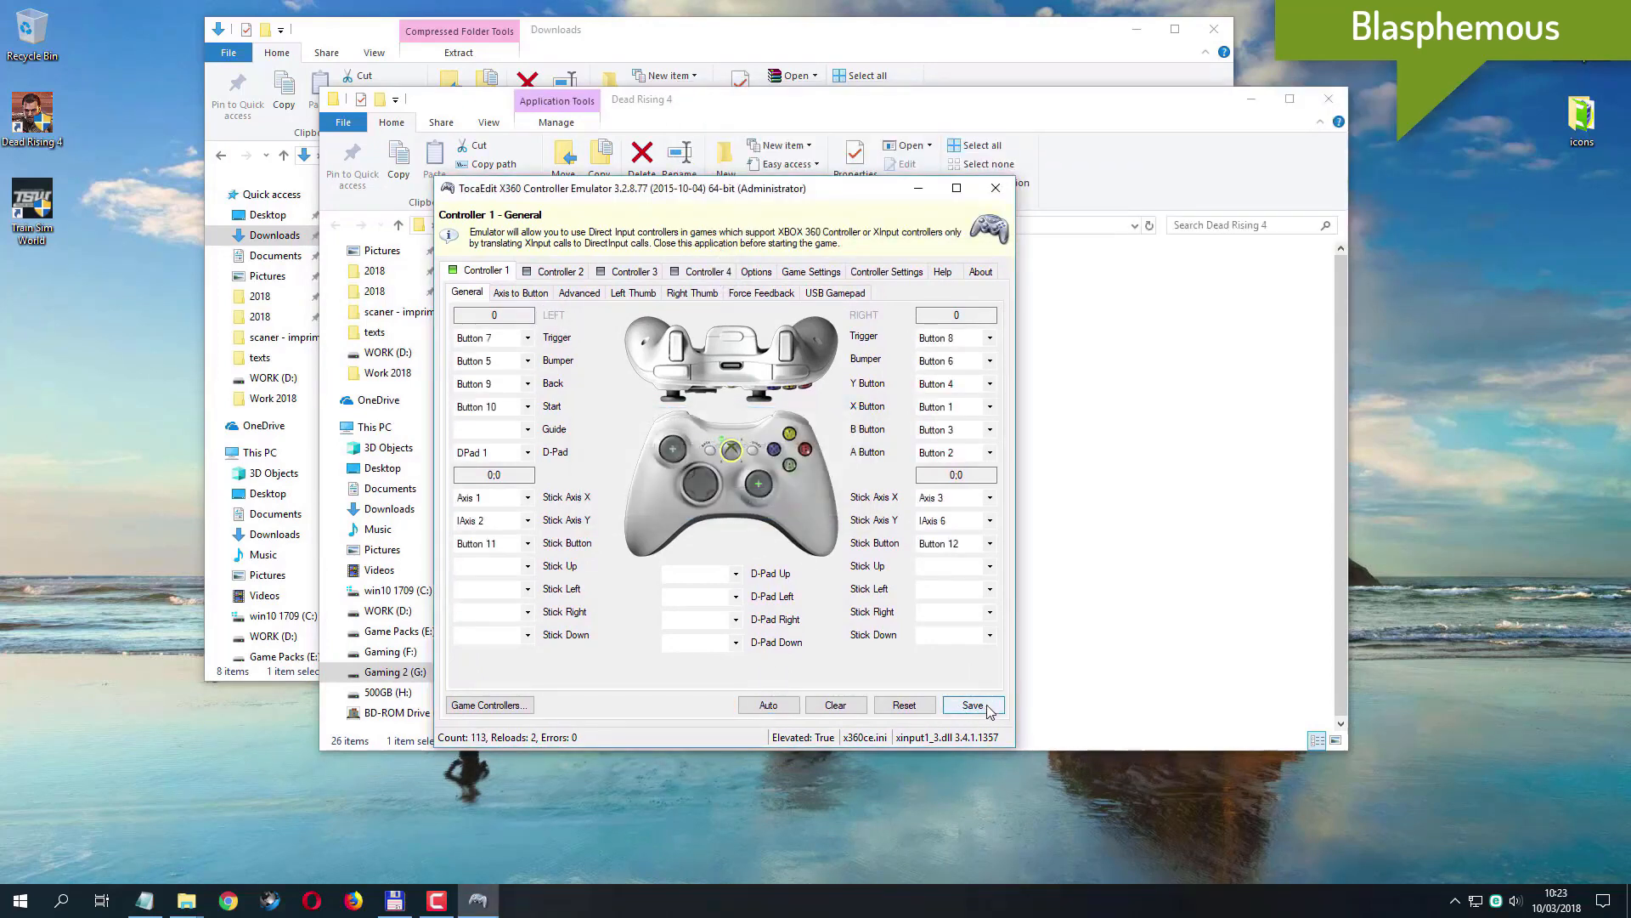
{"action": "left_click", "coordinate": [996, 188]}
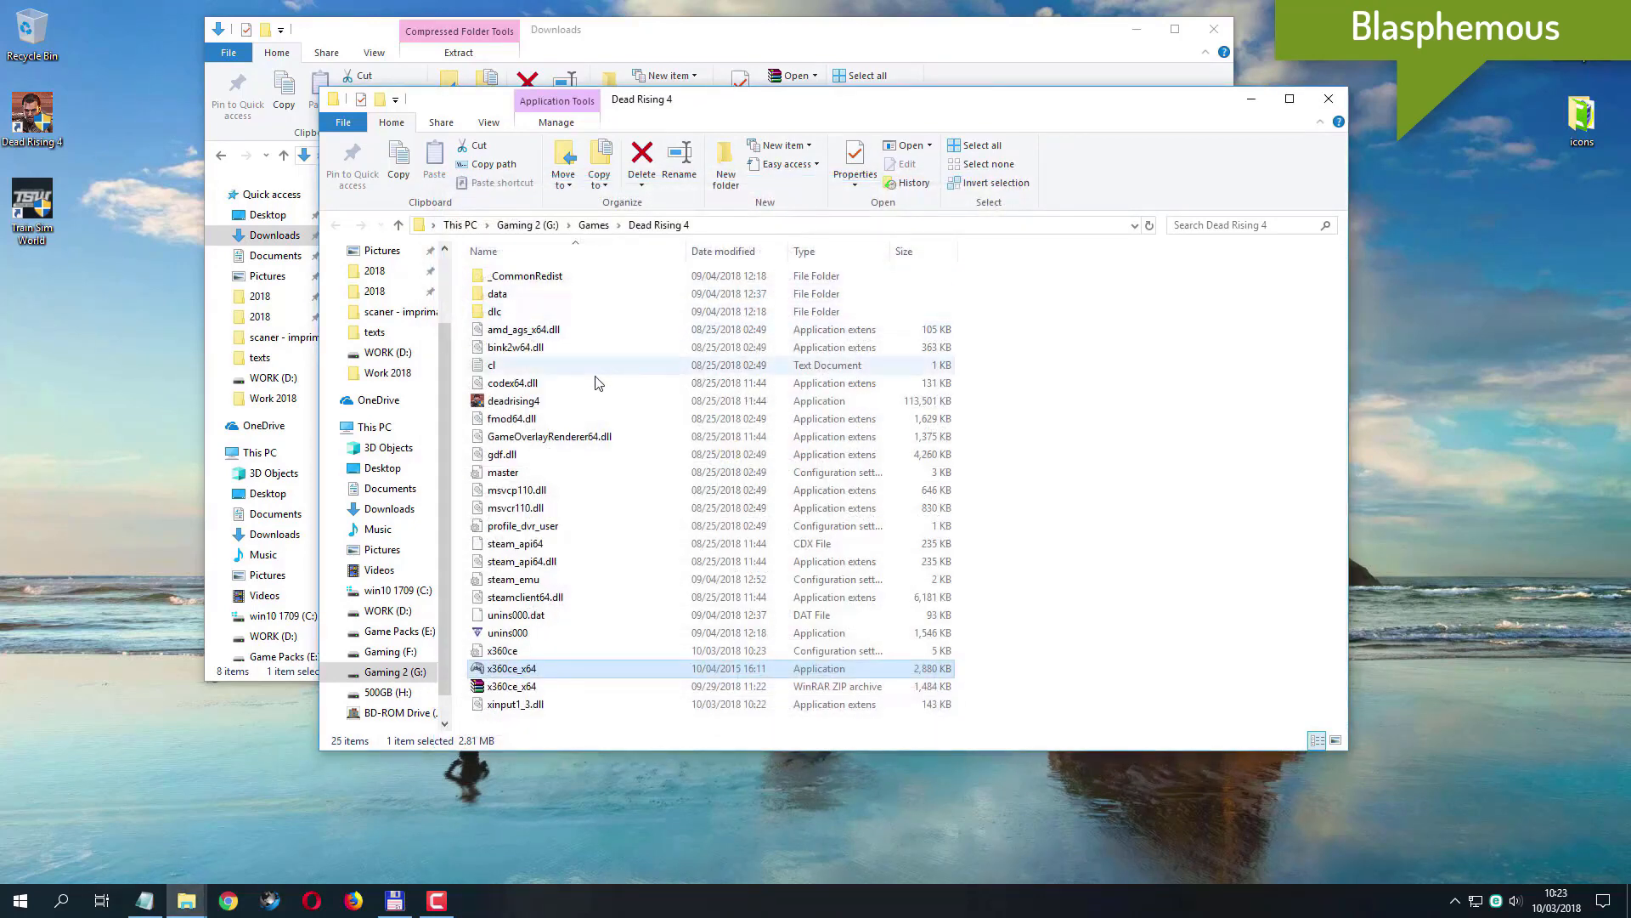
Launch Dead Rising 4 from its desktop shortcut.
{"action": "left_click", "coordinate": [605, 401]}
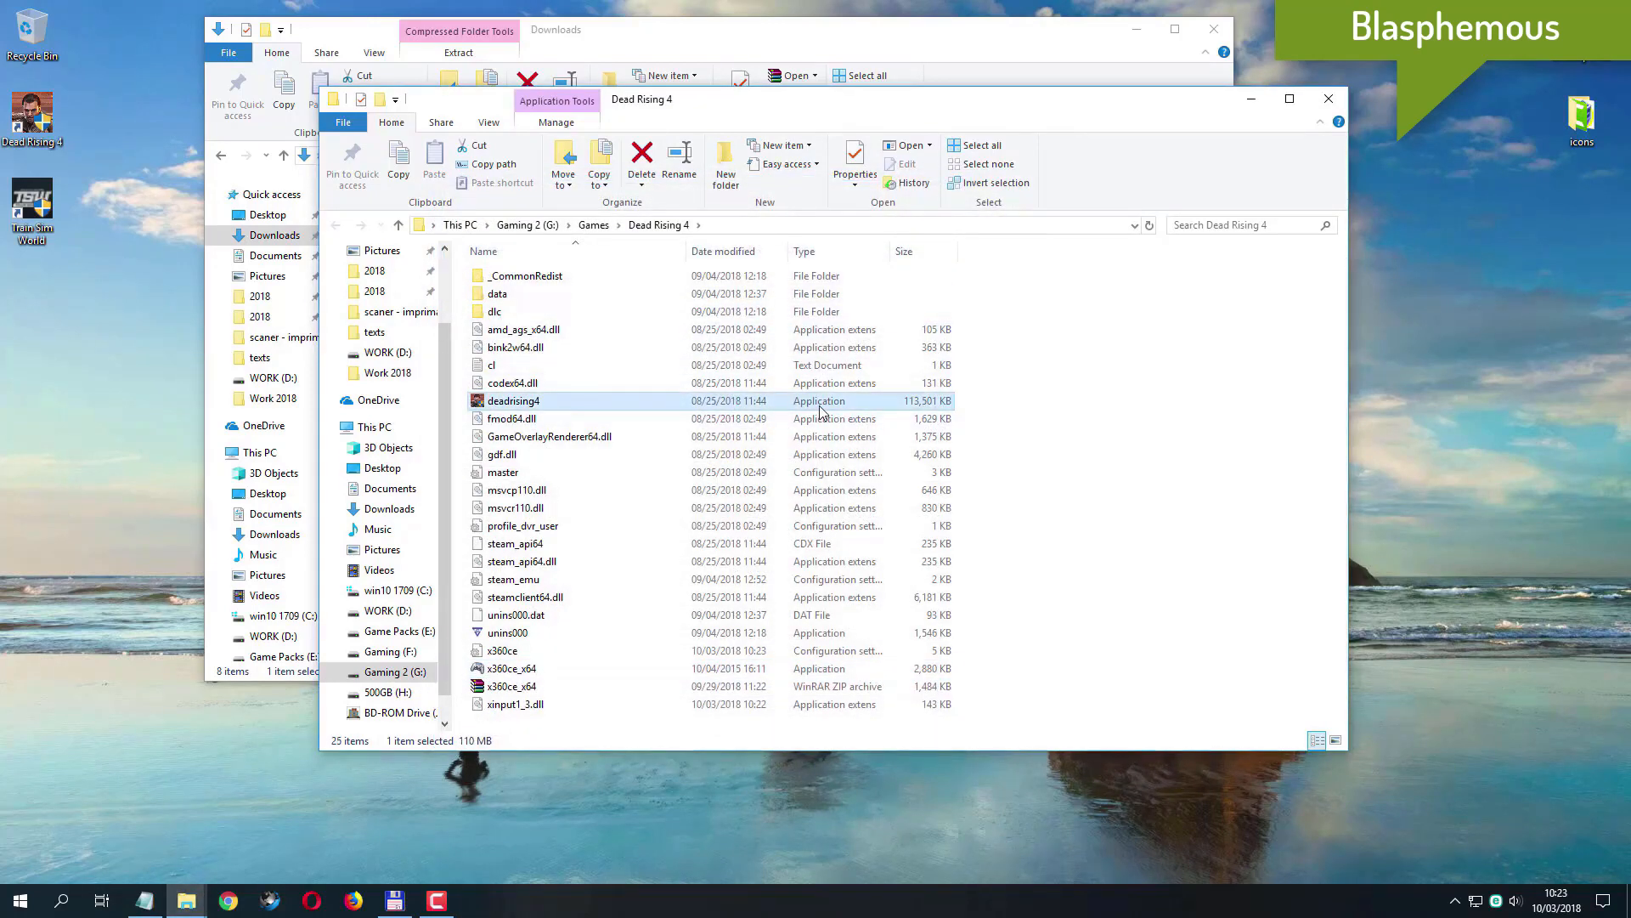
{"action": "double_click", "coordinate": [32, 124]}
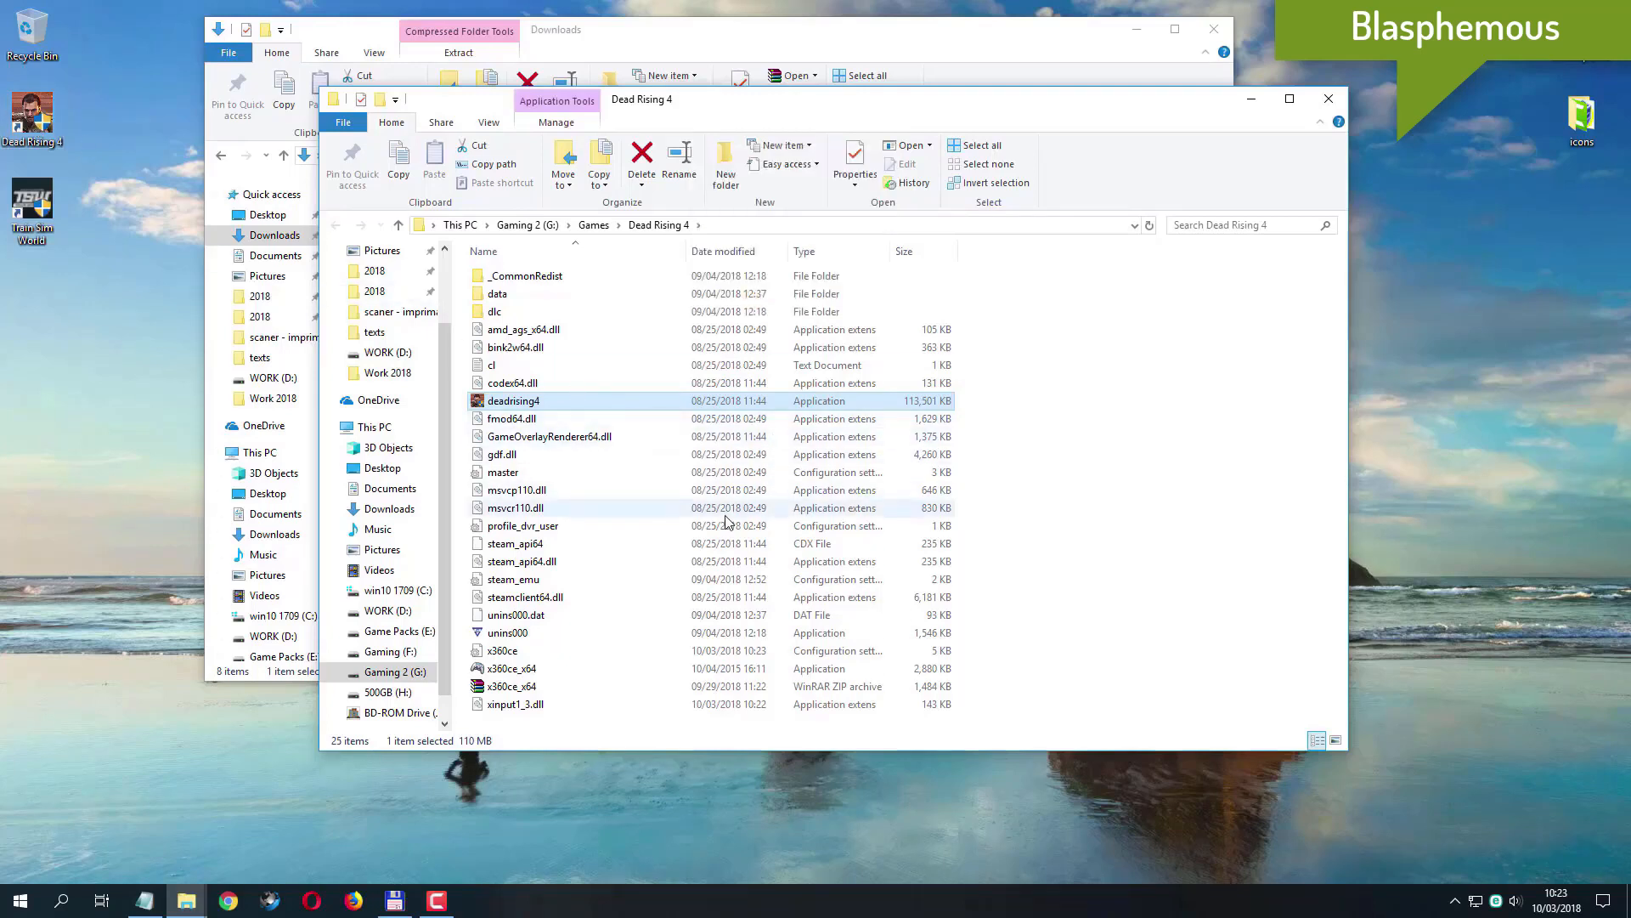
Run x360ce_x64 as administrator and enable the DI hook mask in the game settings.
{"action": "left_click", "coordinate": [593, 670]}
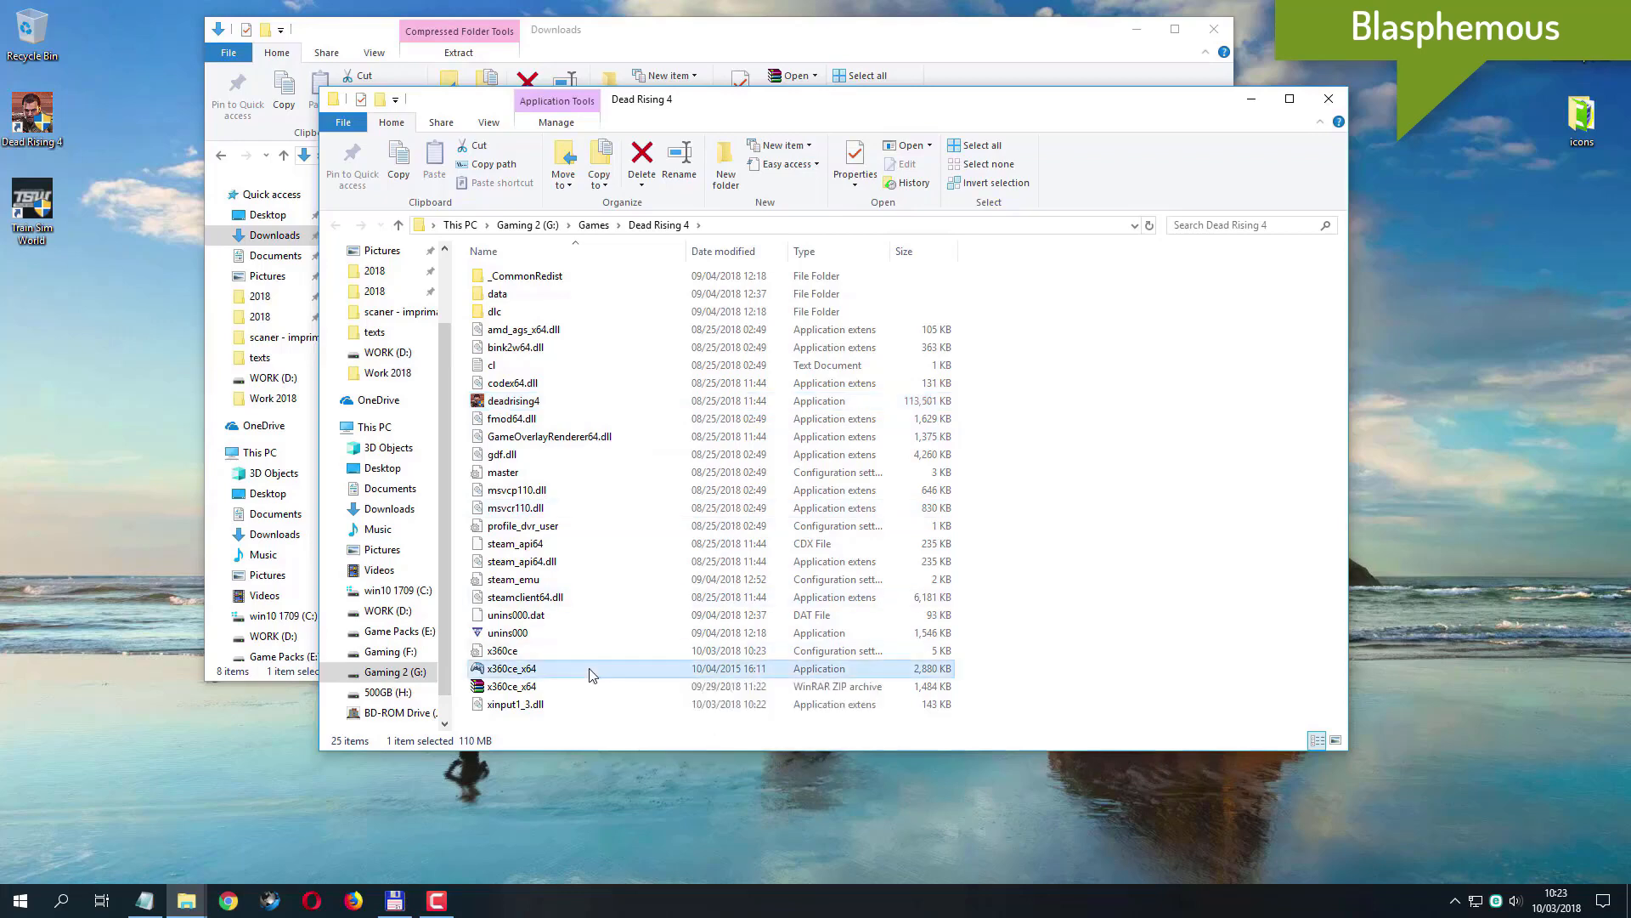
{"action": "right_click", "coordinate": [592, 674]}
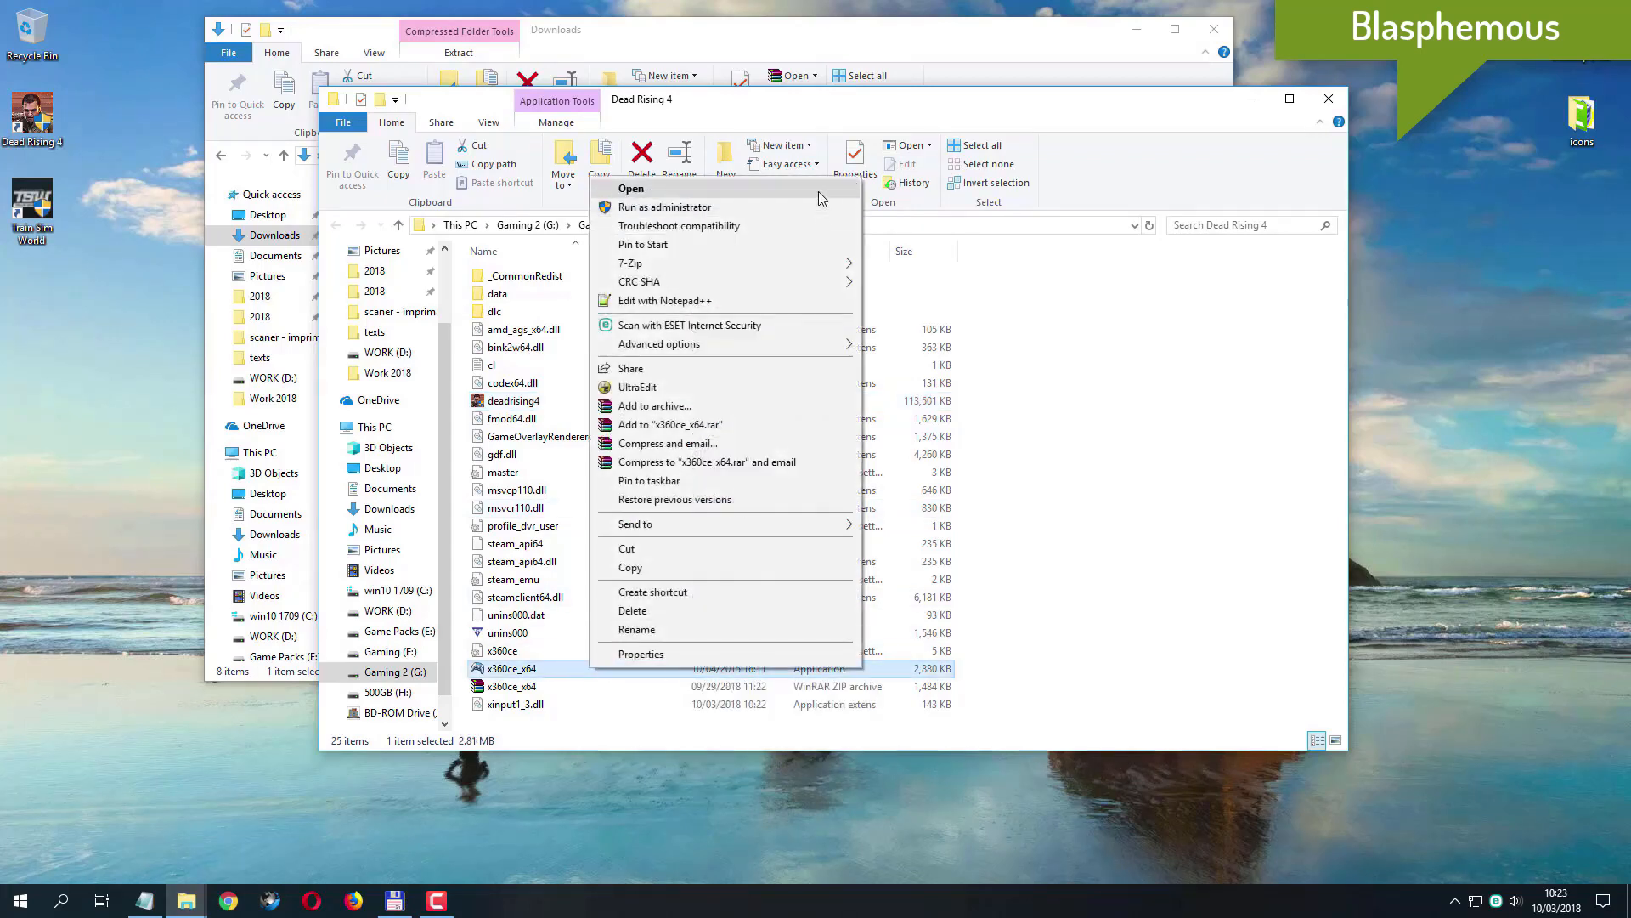
{"action": "left_click", "coordinate": [768, 207]}
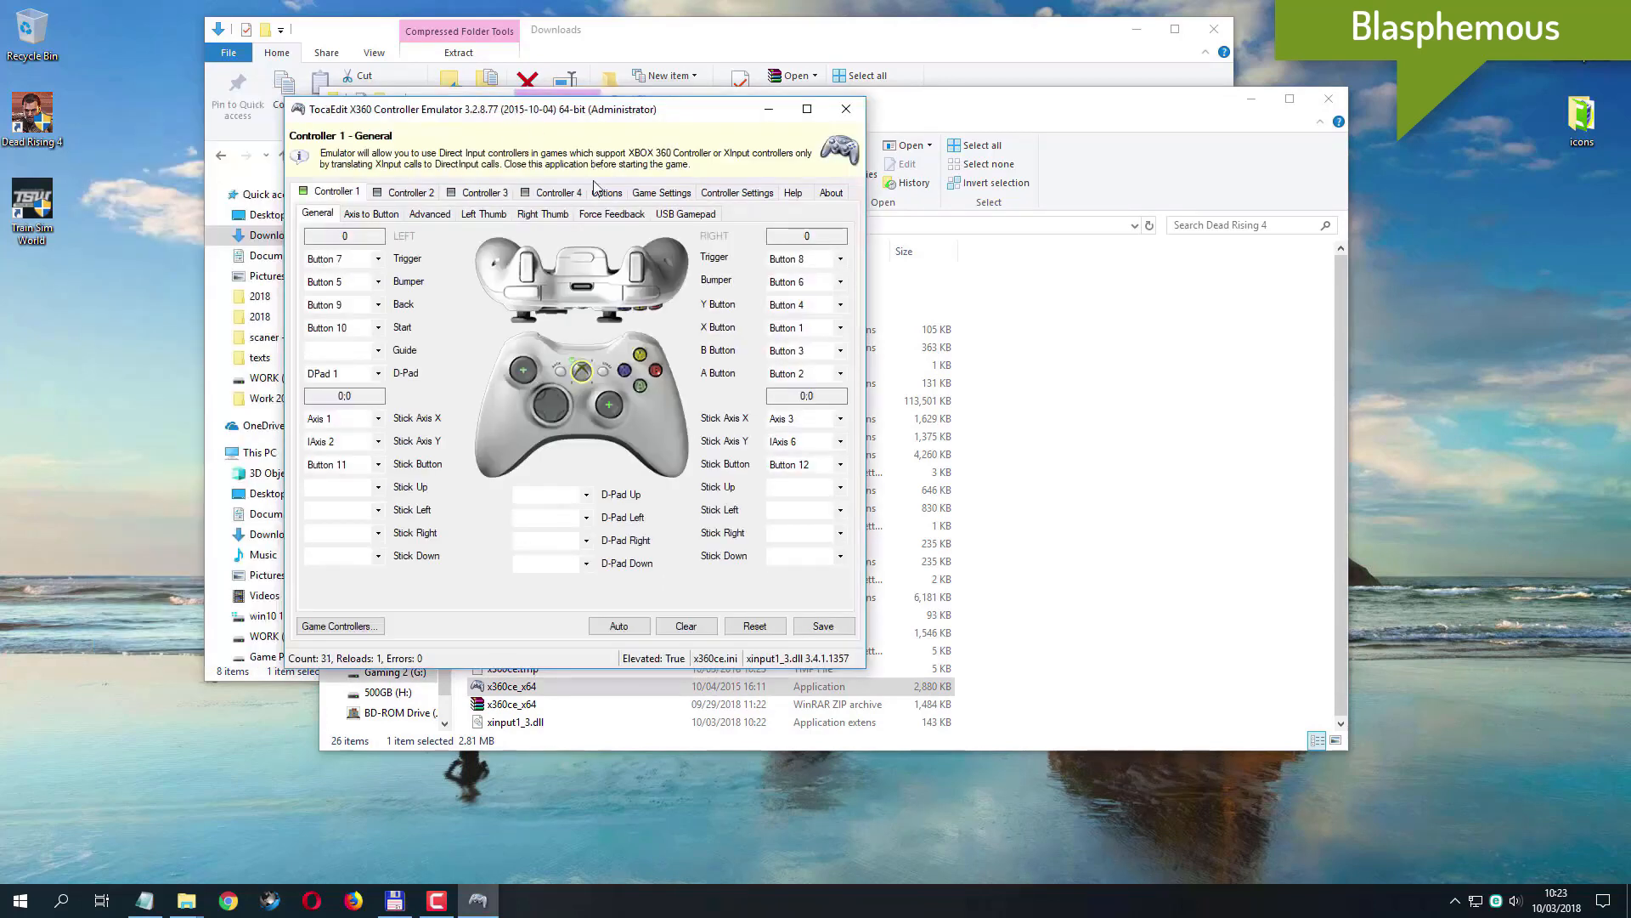
{"action": "left_click", "coordinate": [674, 196]}
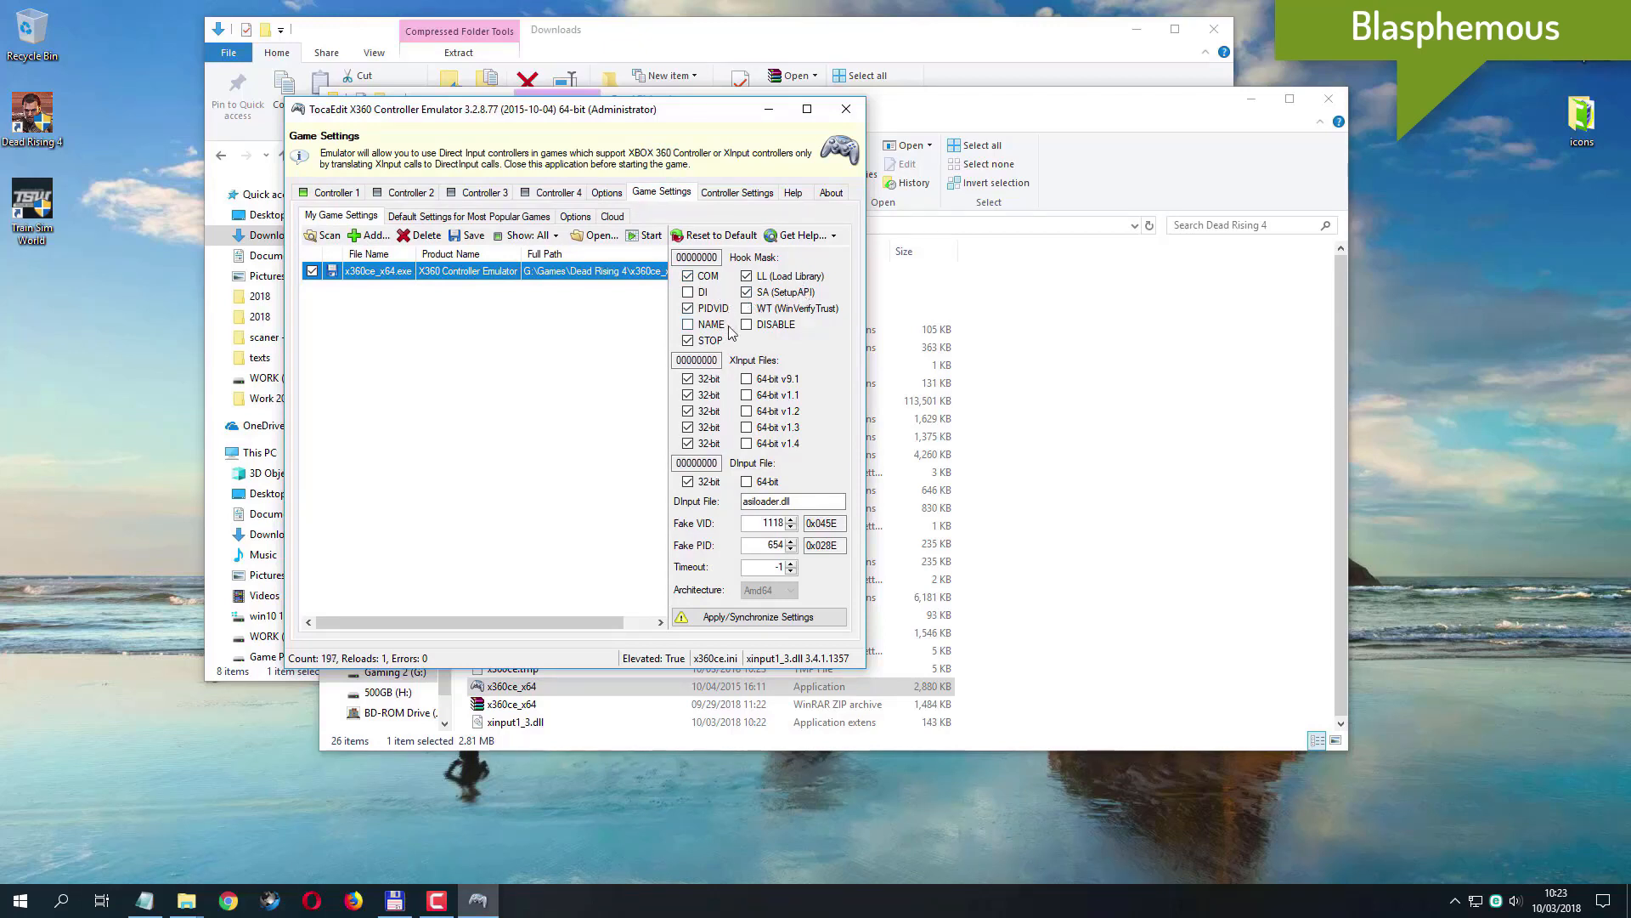
{"action": "left_click", "coordinate": [701, 295]}
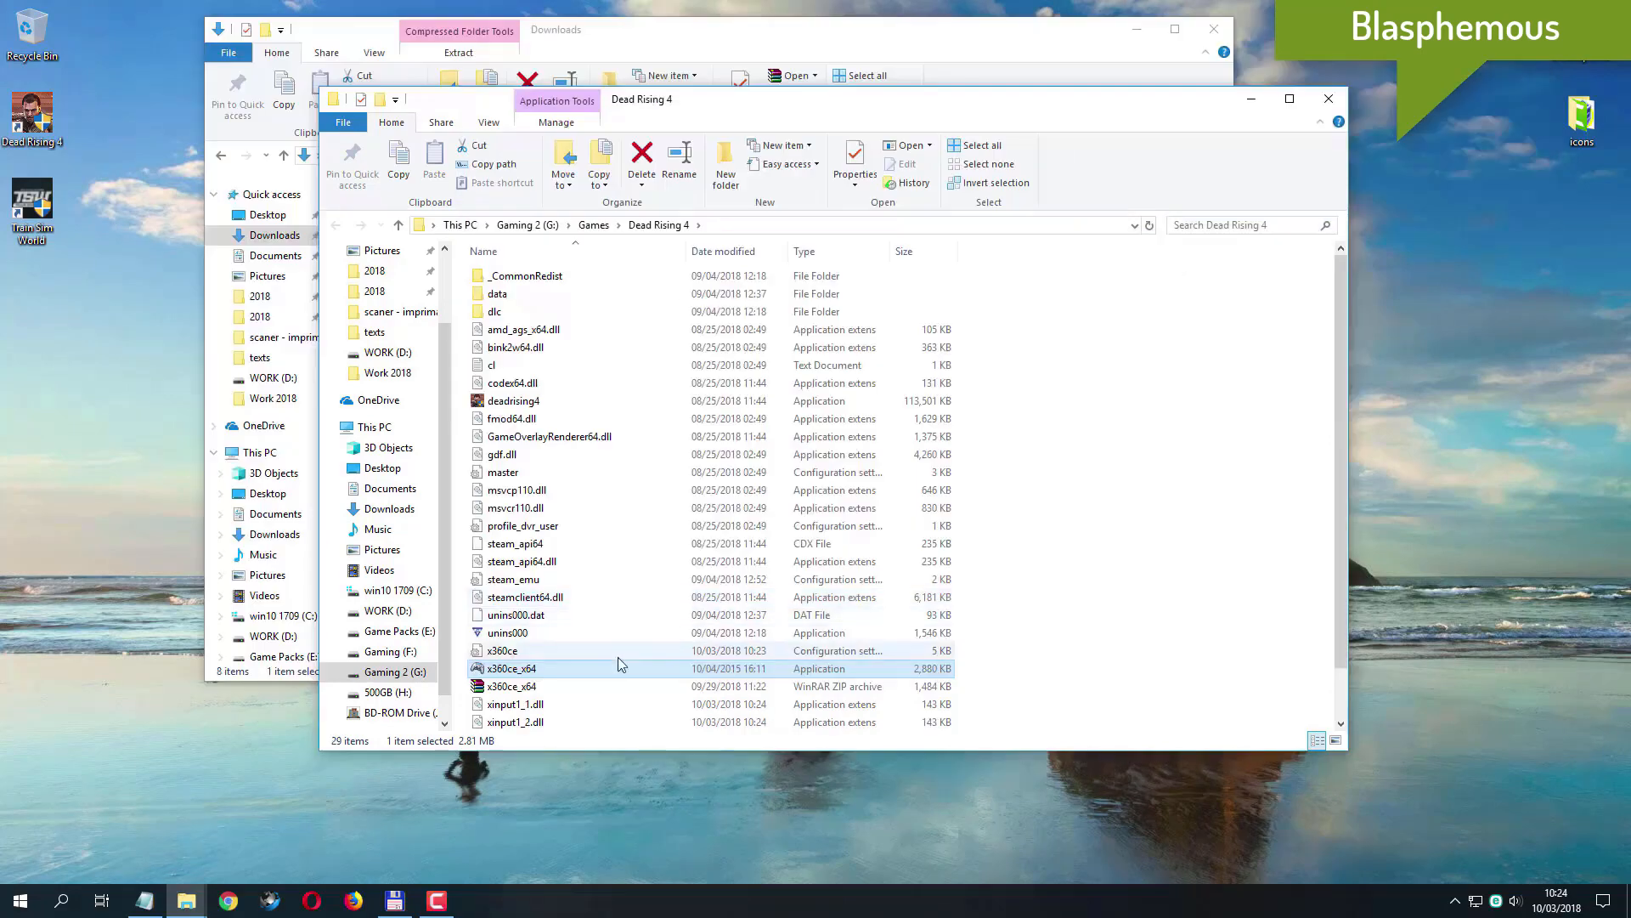
Restart x360ce_x64 with administrator rights and display the game settings for x360ce_x64.exe.
{"action": "right_click", "coordinate": [606, 675]}
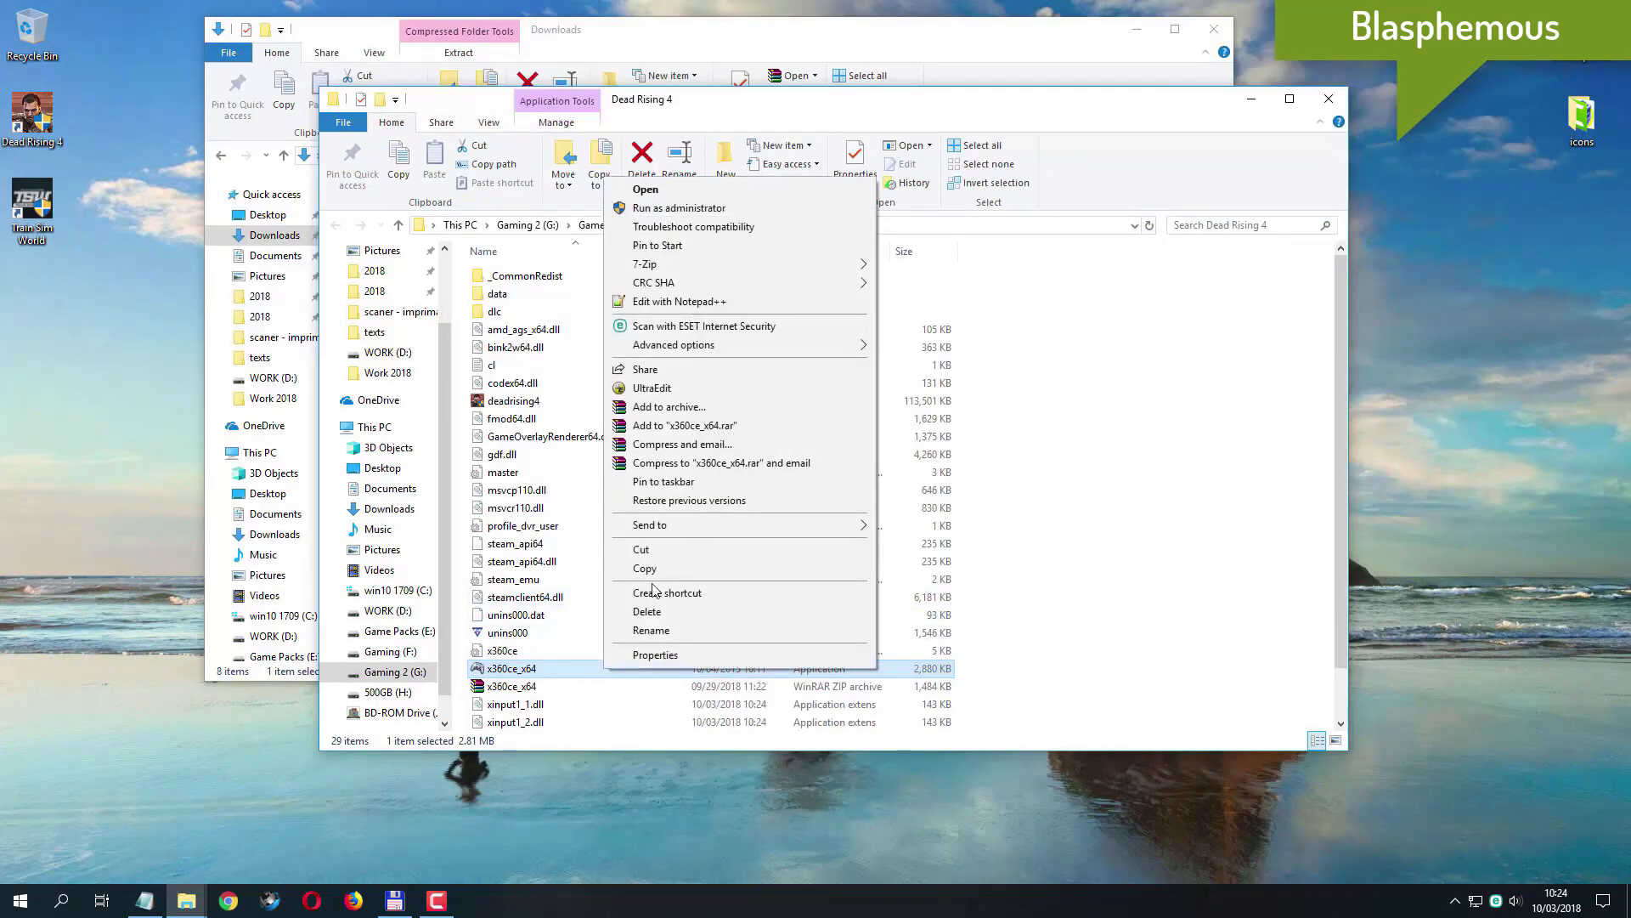
{"action": "left_click", "coordinate": [716, 212]}
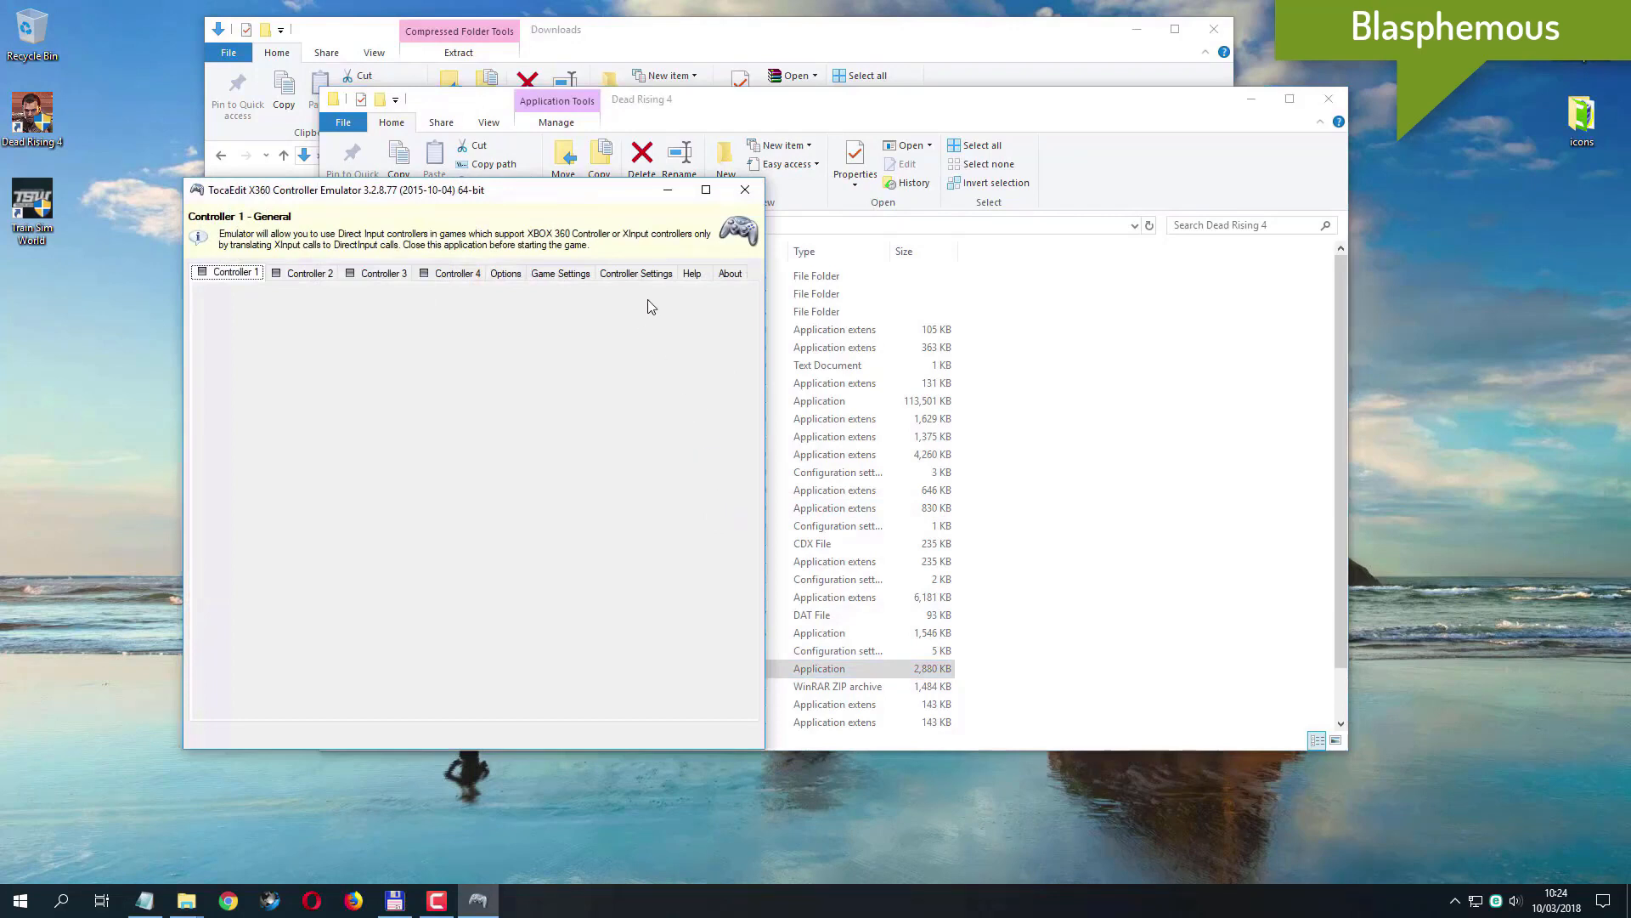
{"action": "left_click", "coordinate": [583, 274]}
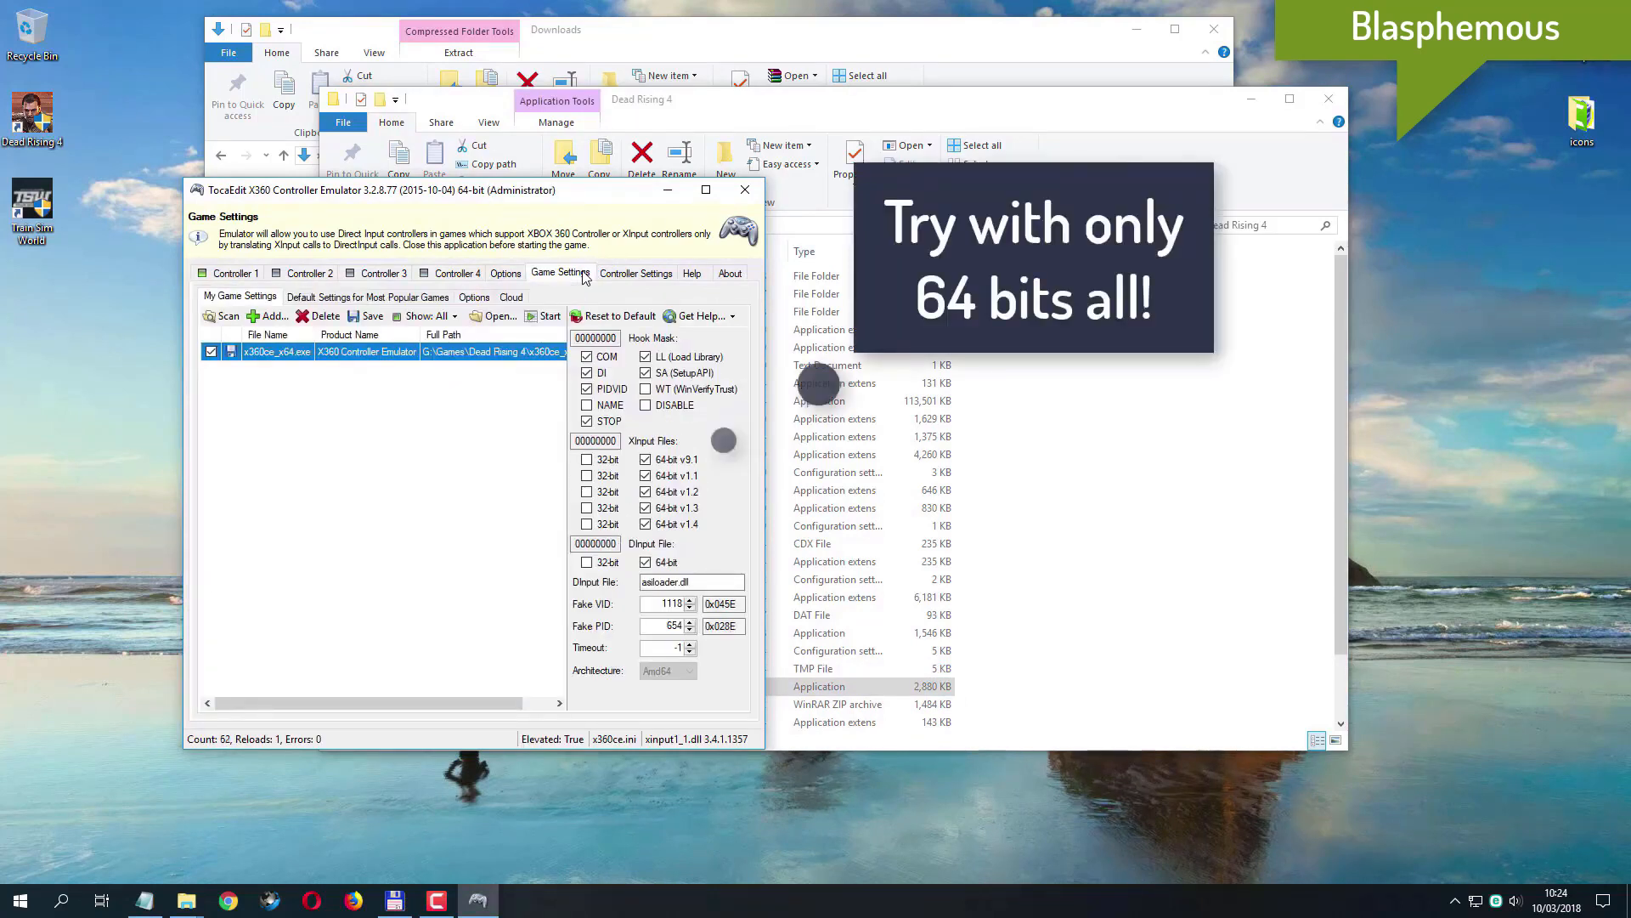
Disable the STOP, PIDVID, DI, COM, SA (SetupAPI) and LL (Load Library) hook masks and close the emulator.
{"action": "left_click", "coordinate": [605, 423]}
{"action": "left_click", "coordinate": [604, 389]}
{"action": "left_click", "coordinate": [604, 373]}
{"action": "left_click", "coordinate": [605, 357]}
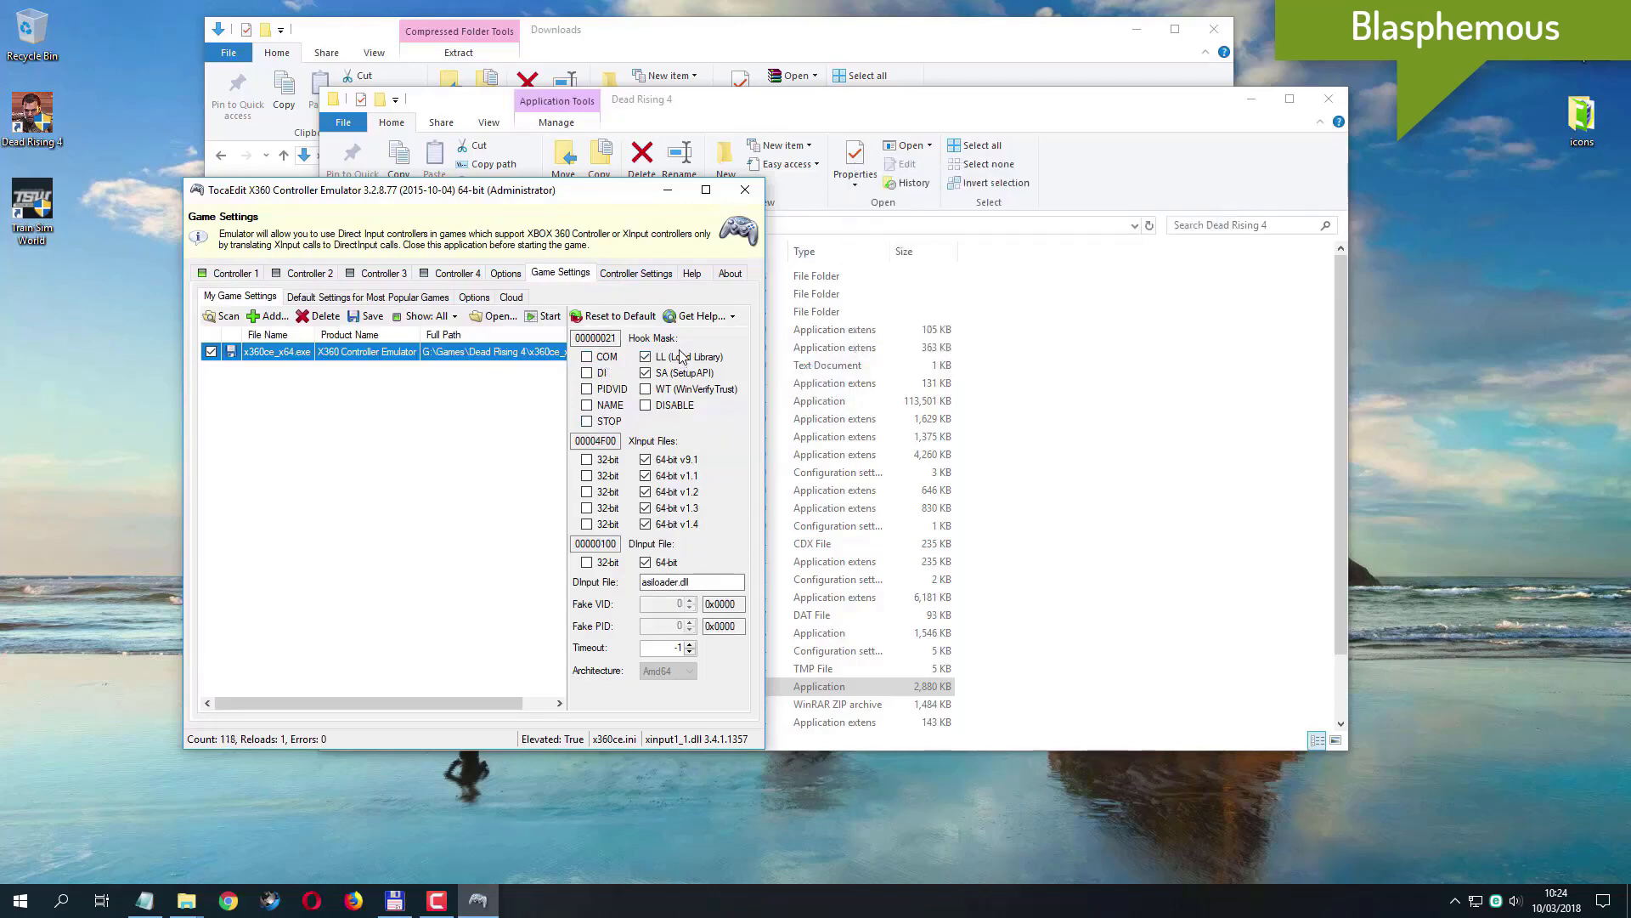
{"action": "left_click", "coordinate": [677, 374]}
{"action": "left_click", "coordinate": [677, 361]}
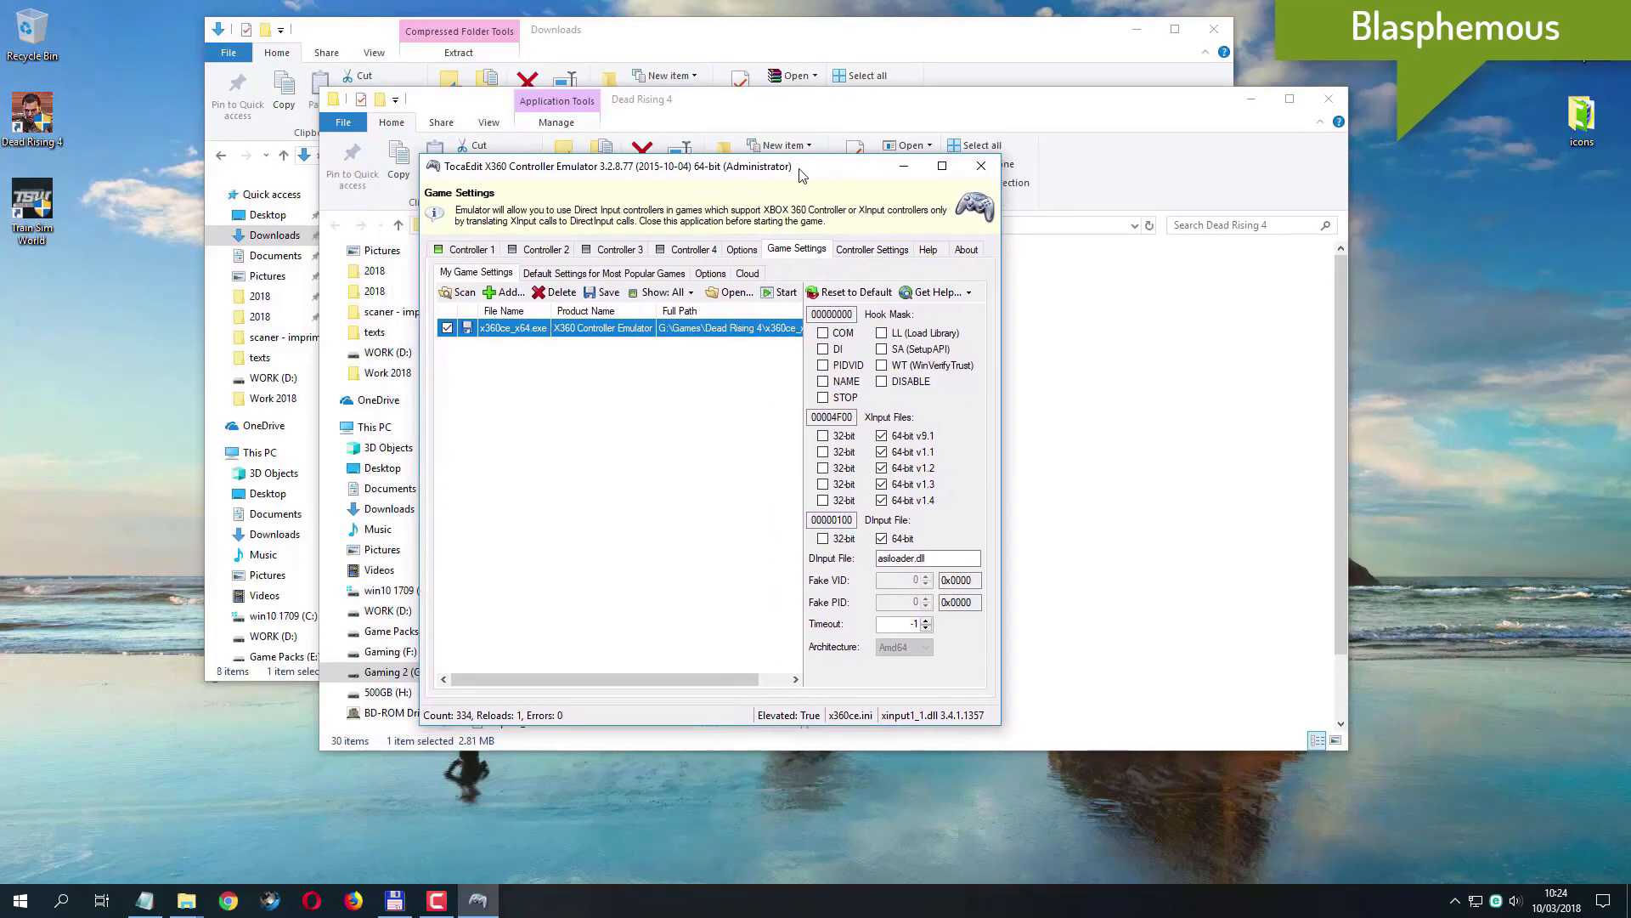
{"action": "left_click", "coordinate": [985, 168]}
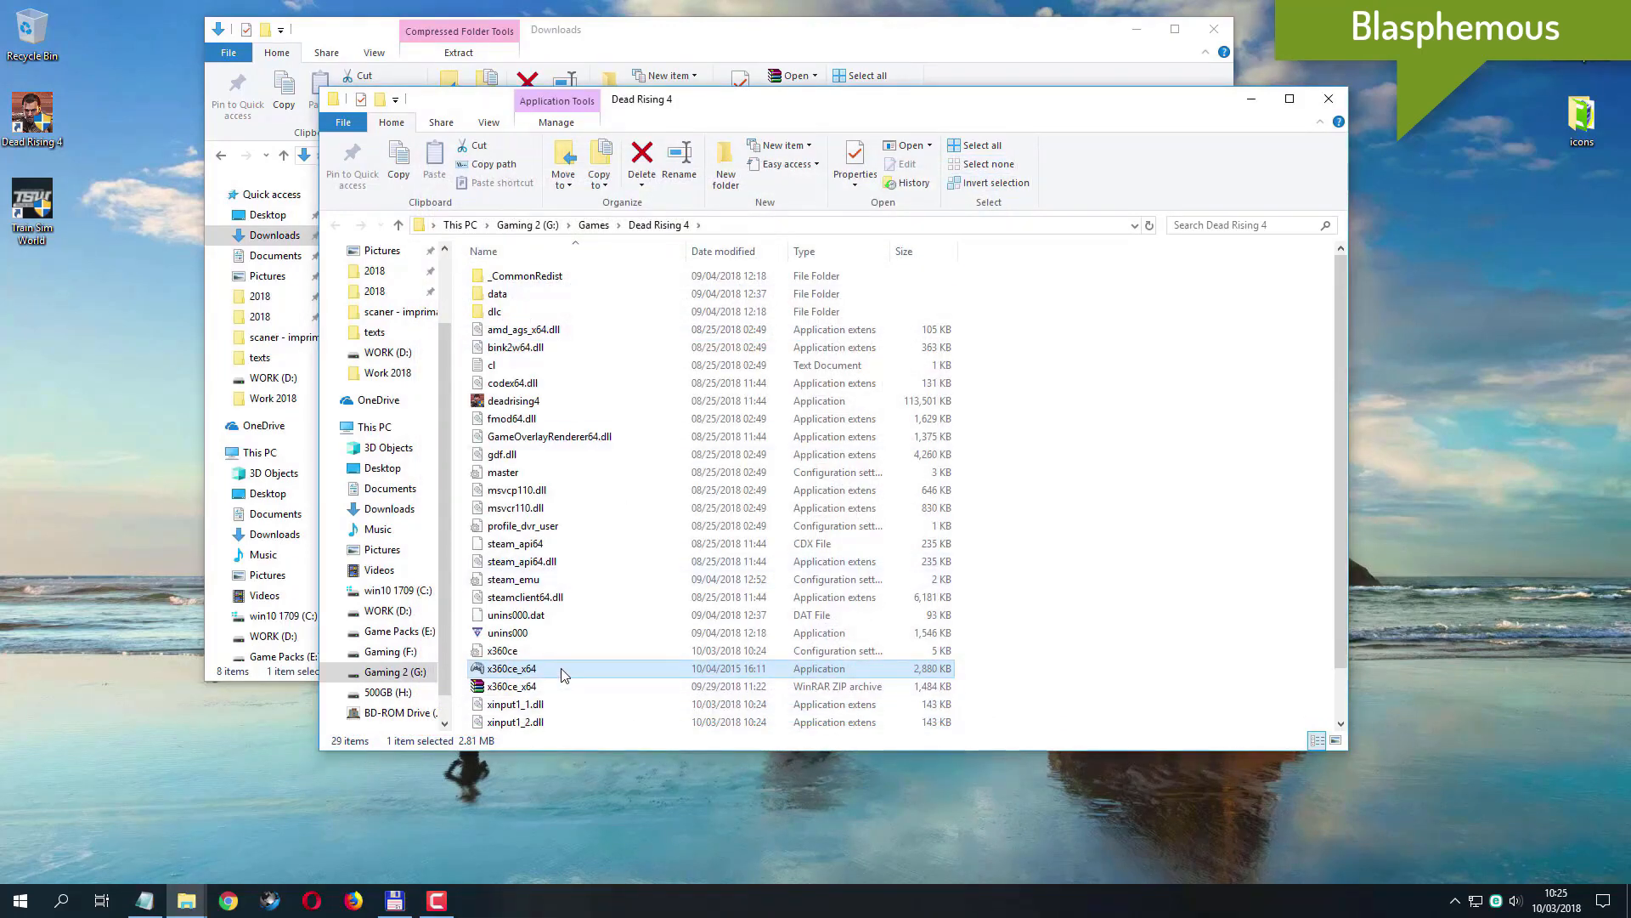
Start x360ce_x64 as administrator again and open the controller settings for the USB Gamepad.
{"action": "right_click", "coordinate": [563, 670]}
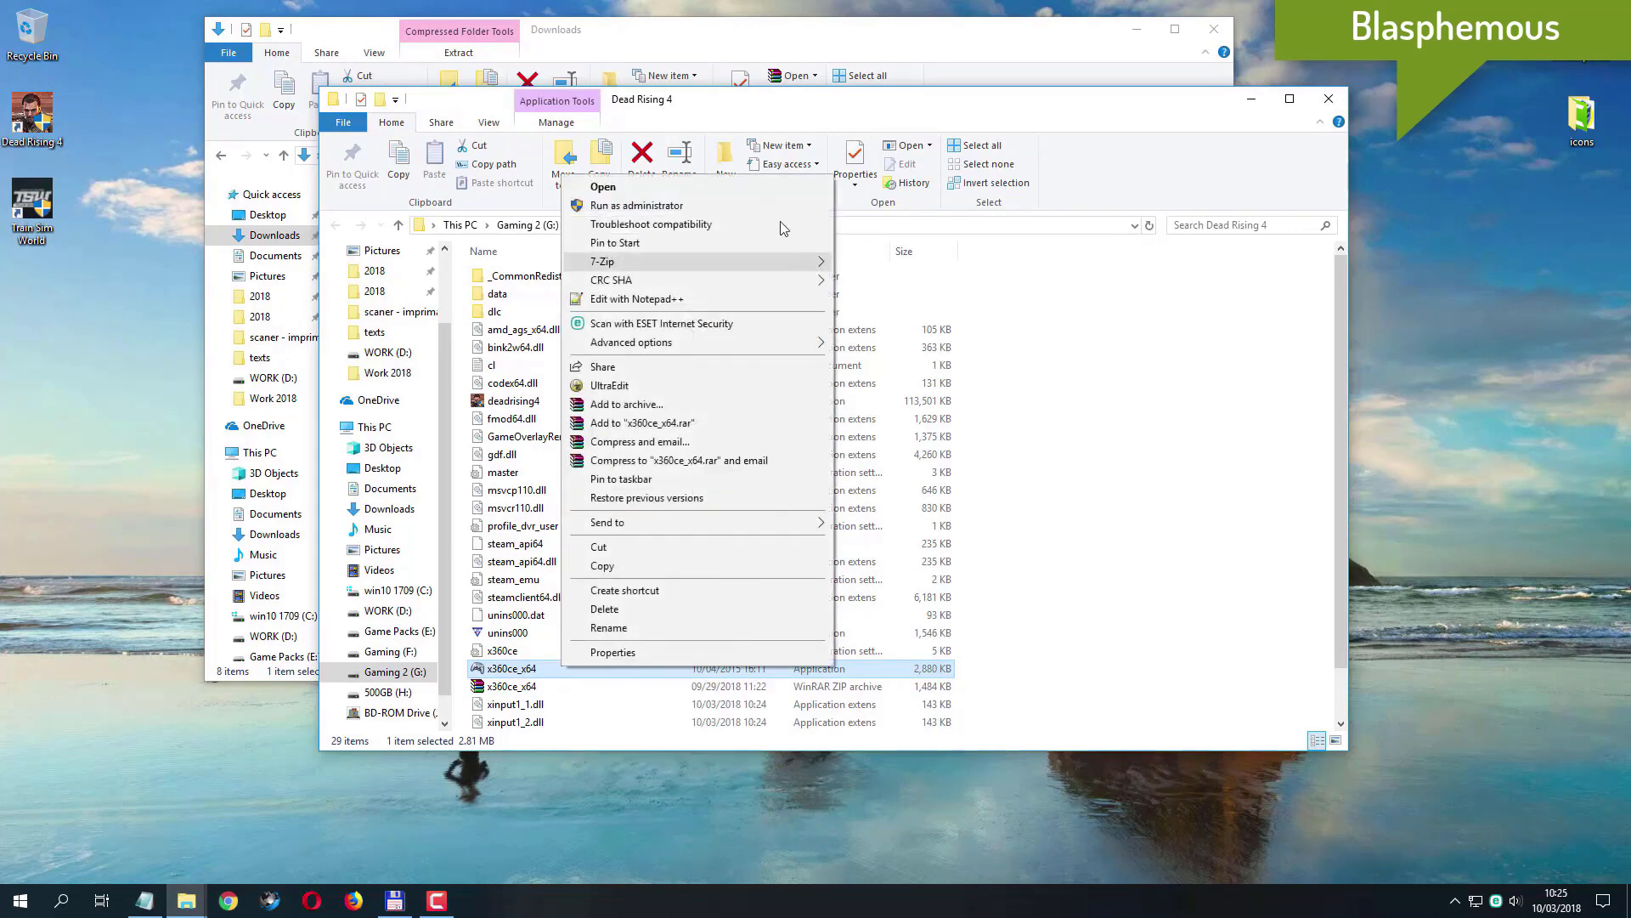
{"action": "left_click", "coordinate": [758, 205]}
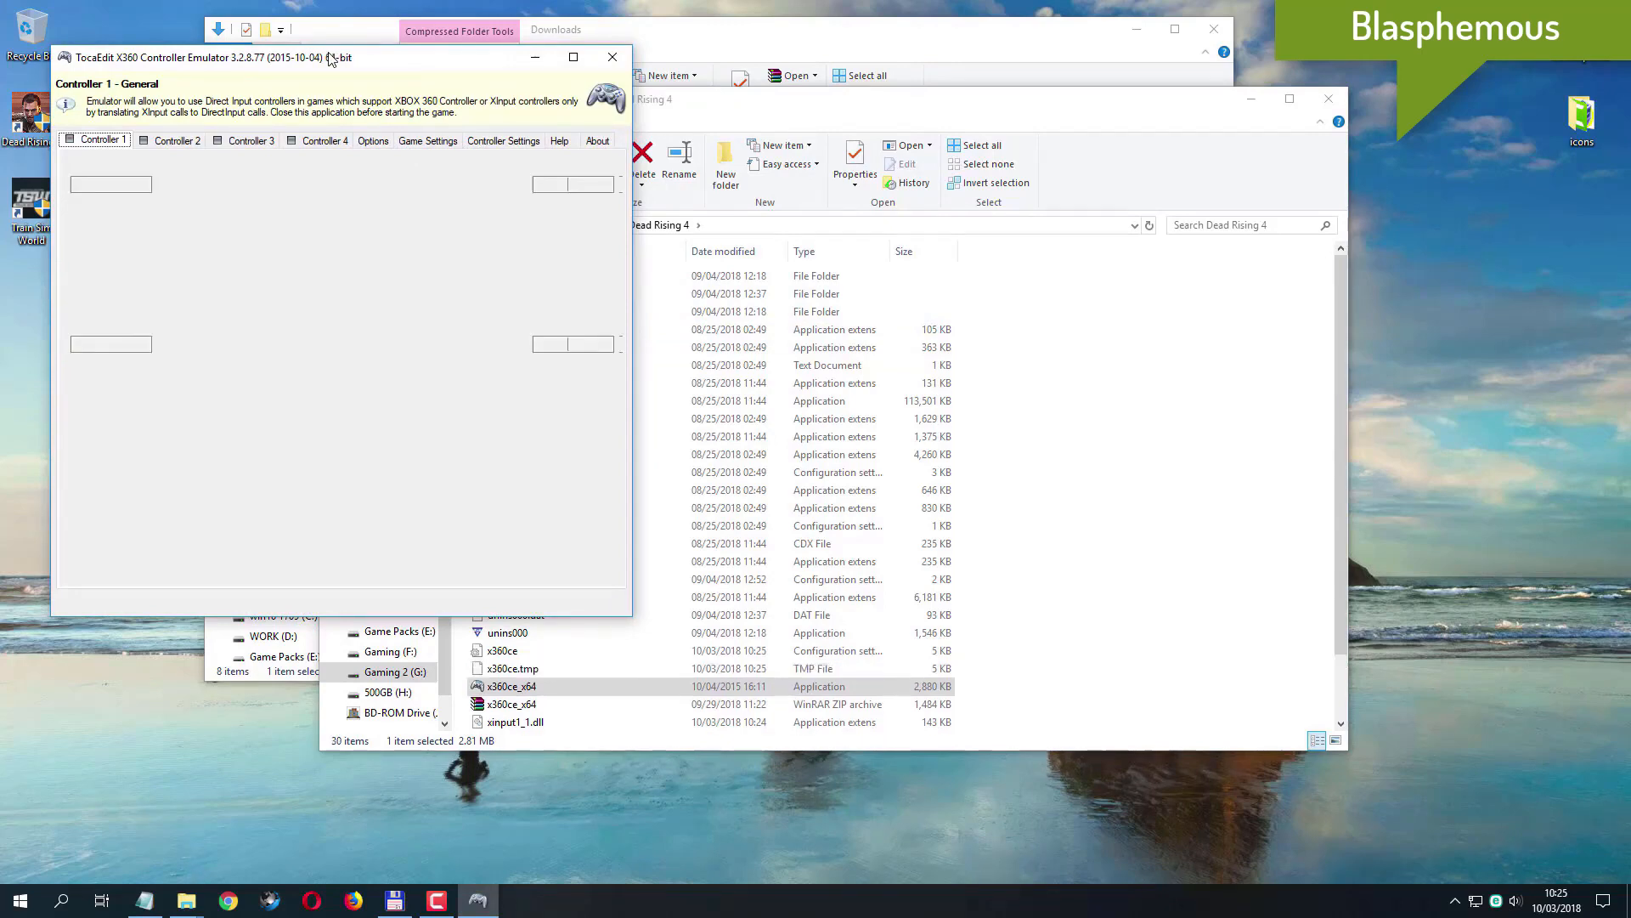
{"action": "left_click_drag", "start_coordinate": [331, 59], "coordinate": [665, 145]}
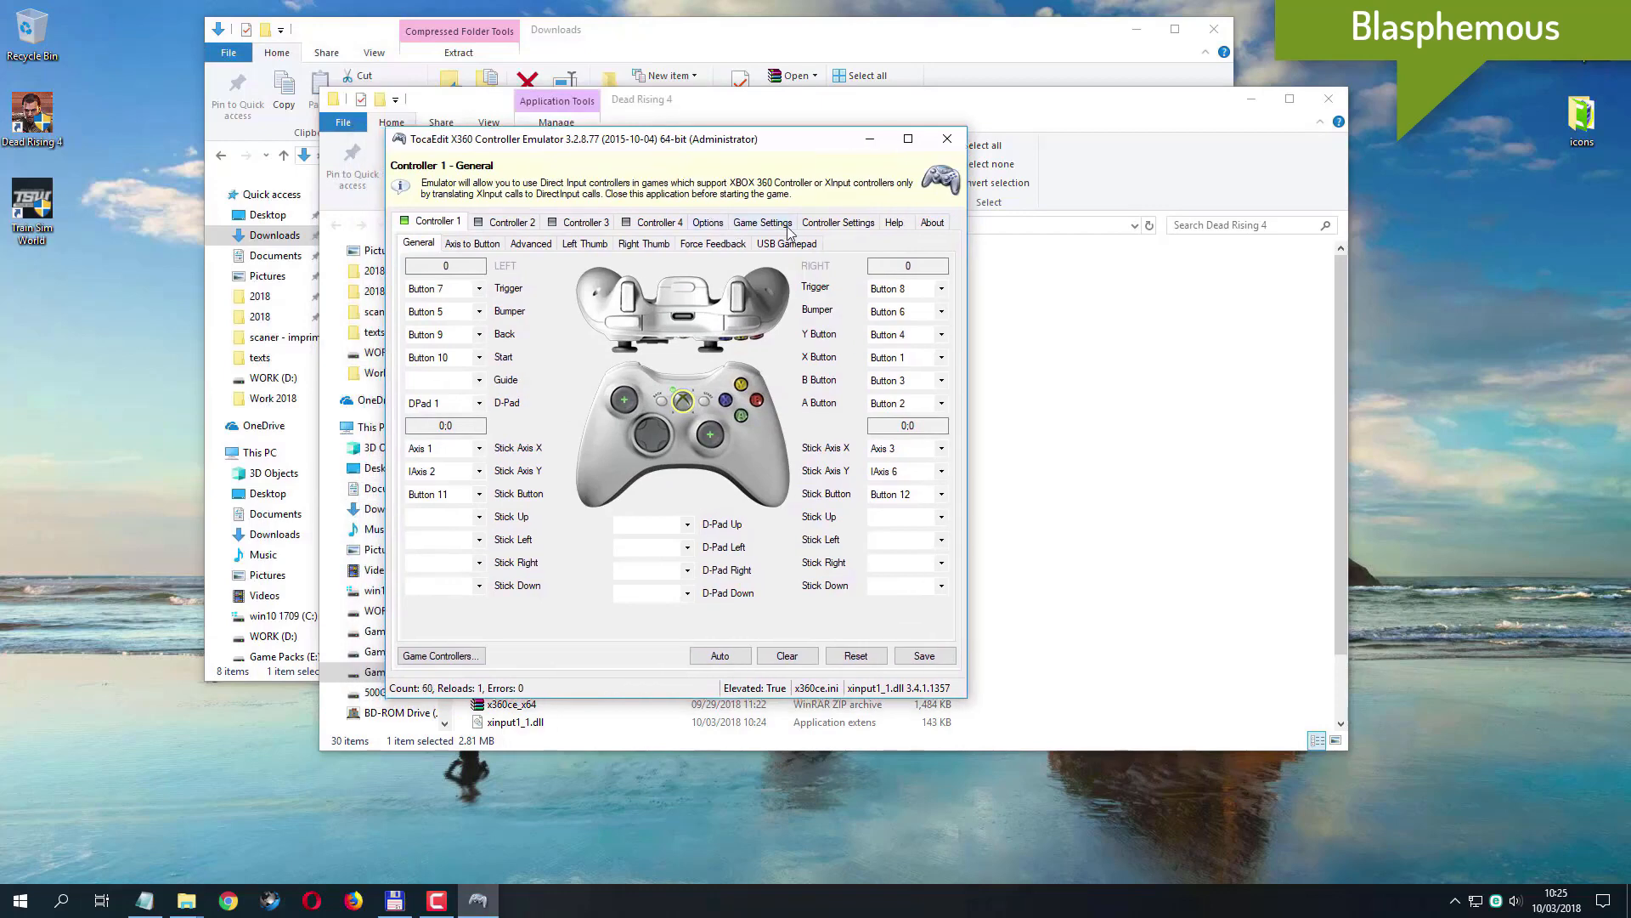
{"action": "left_click", "coordinate": [824, 221]}
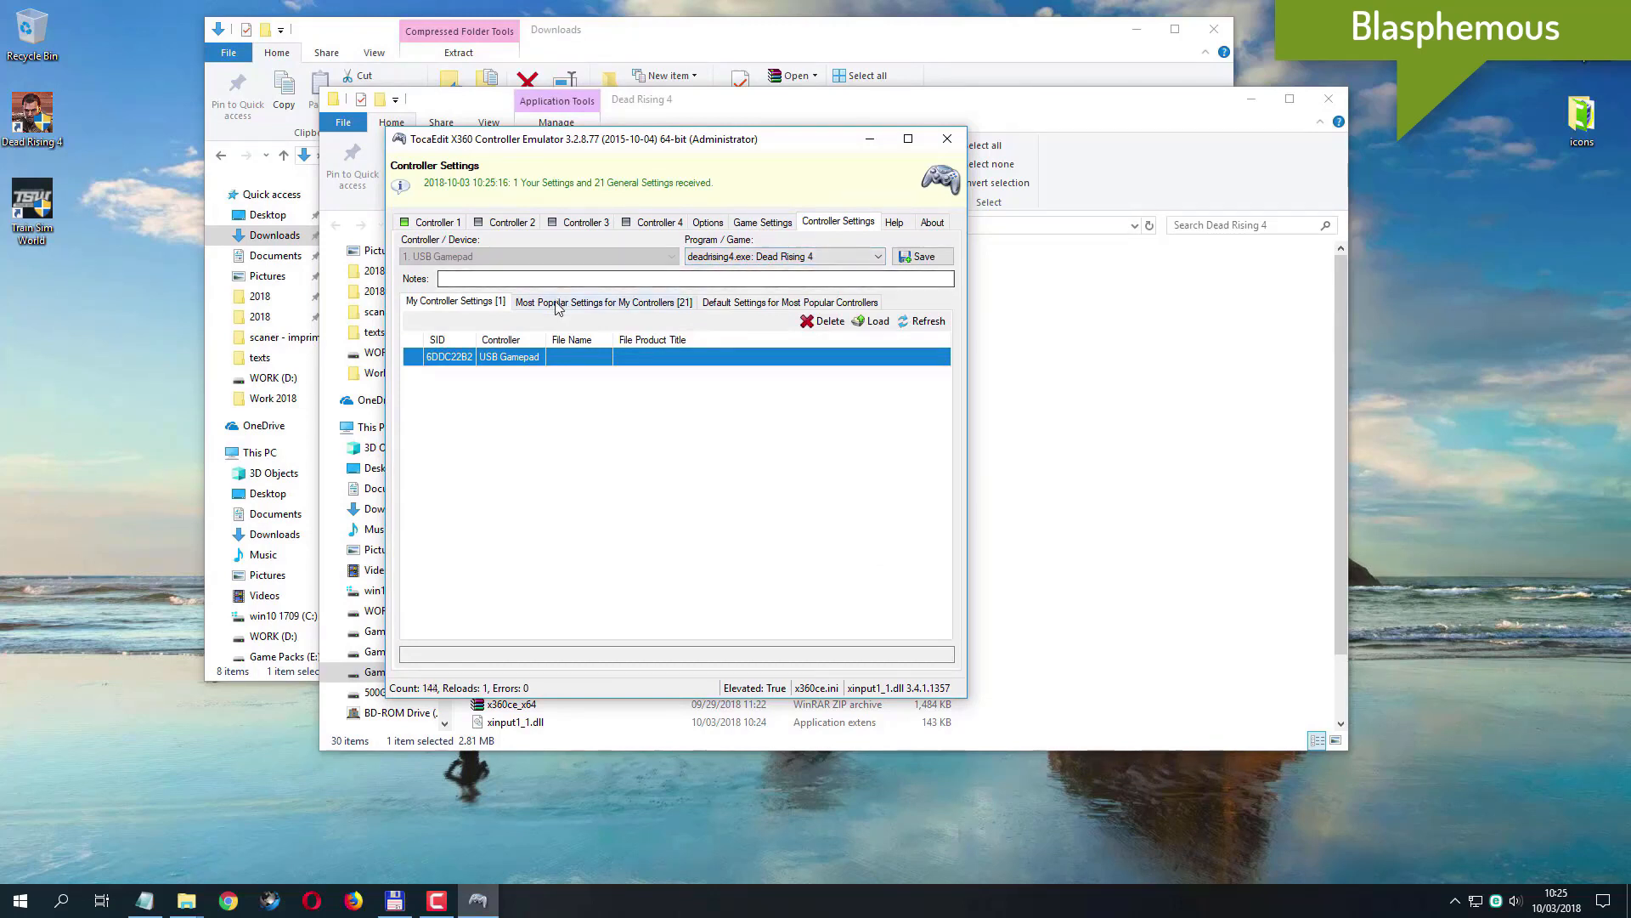
Load the most popular XBOX 360 Controller for Windows settings into the USB Gamepad for Dead Rising 4 and save them.
{"action": "left_click", "coordinate": [884, 256]}
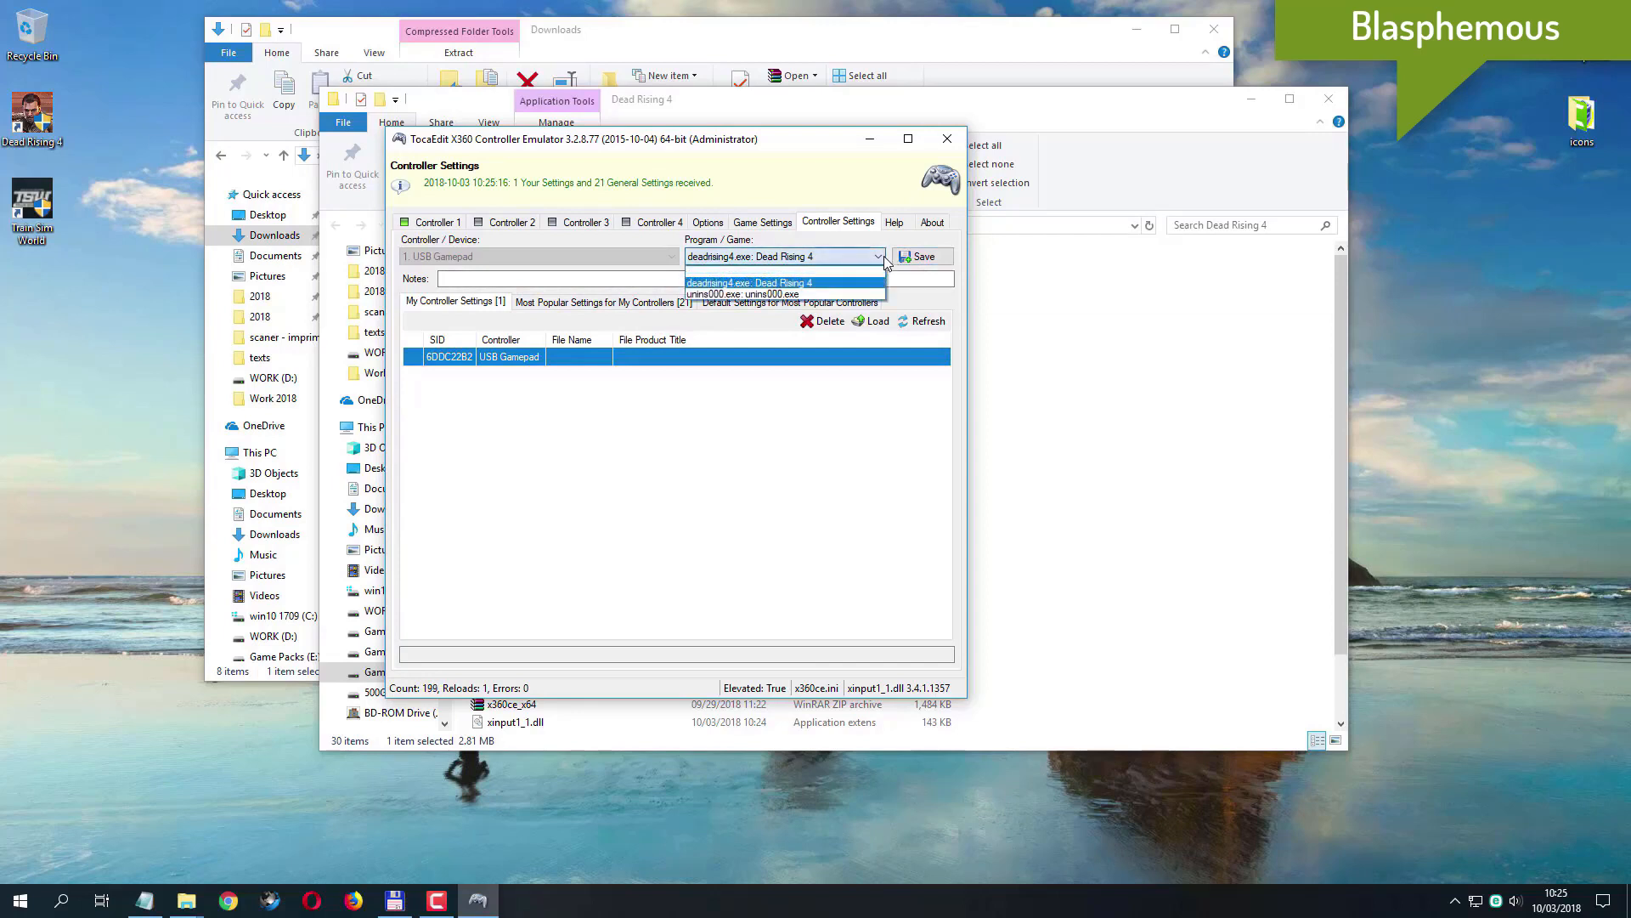
{"action": "left_click", "coordinate": [884, 257]}
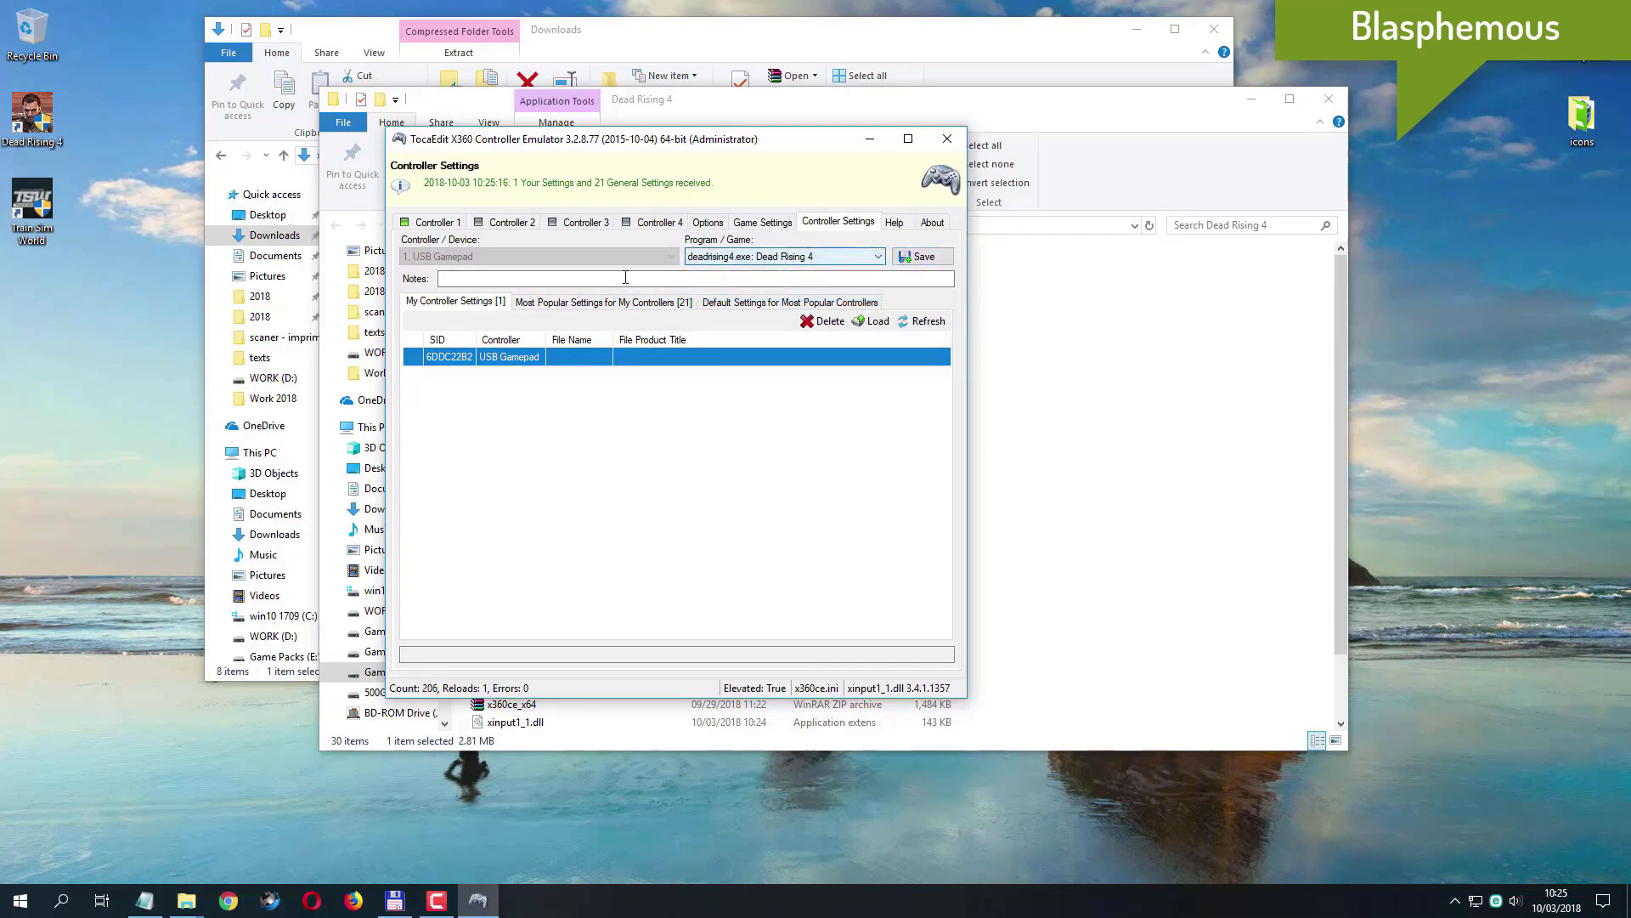
{"action": "left_click", "coordinate": [558, 305]}
{"action": "left_click", "coordinate": [720, 305]}
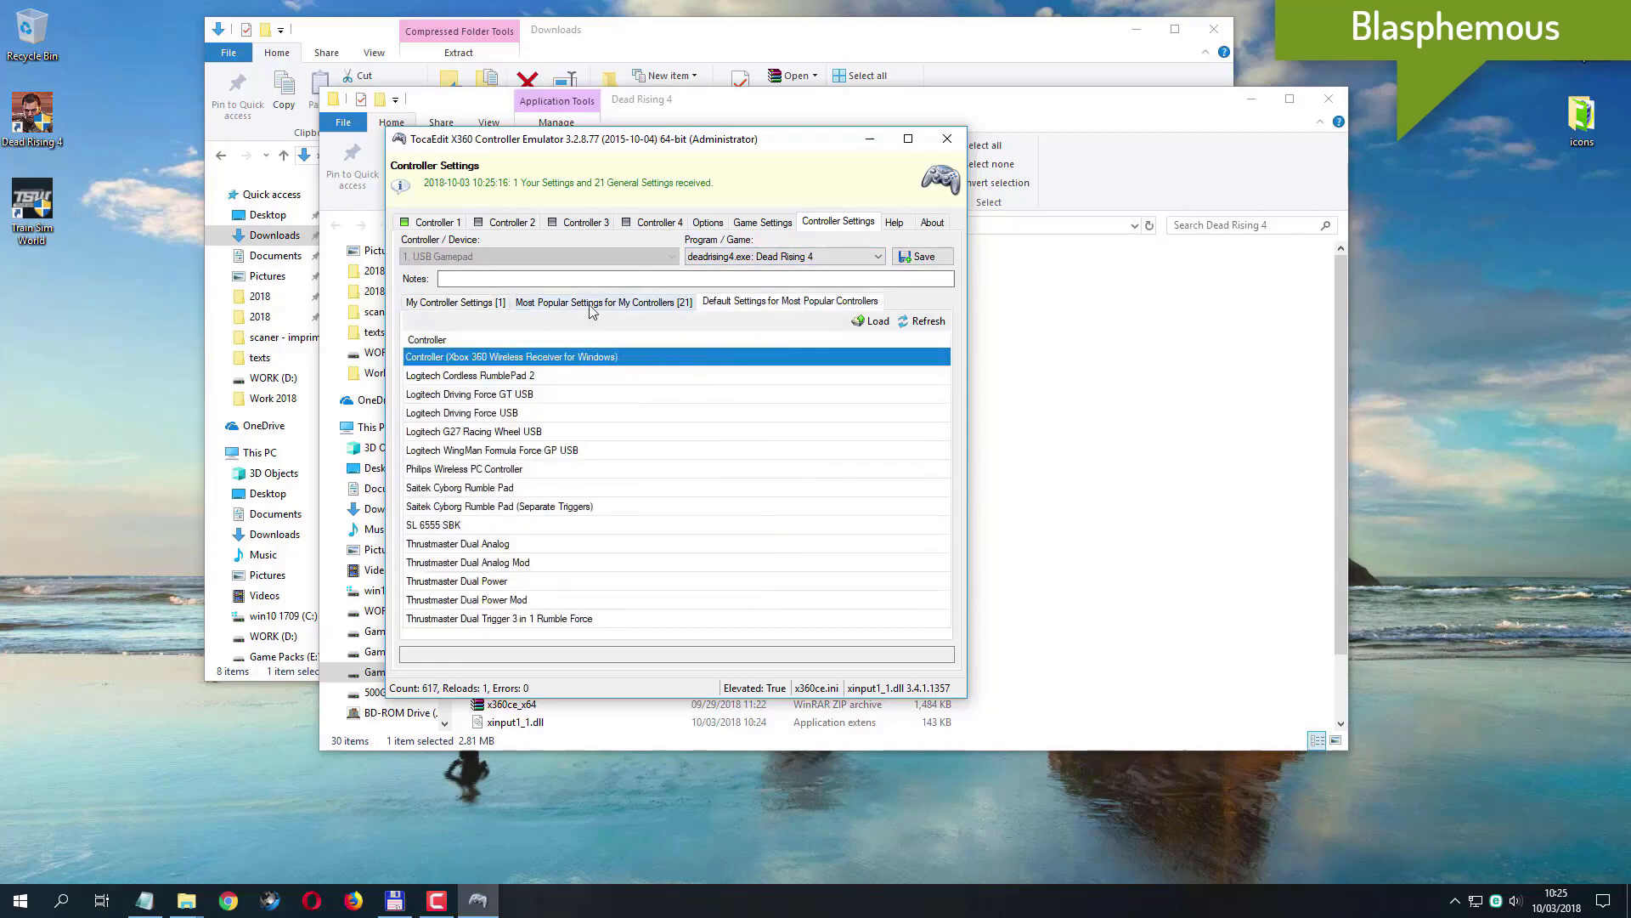
{"action": "left_click", "coordinate": [592, 308]}
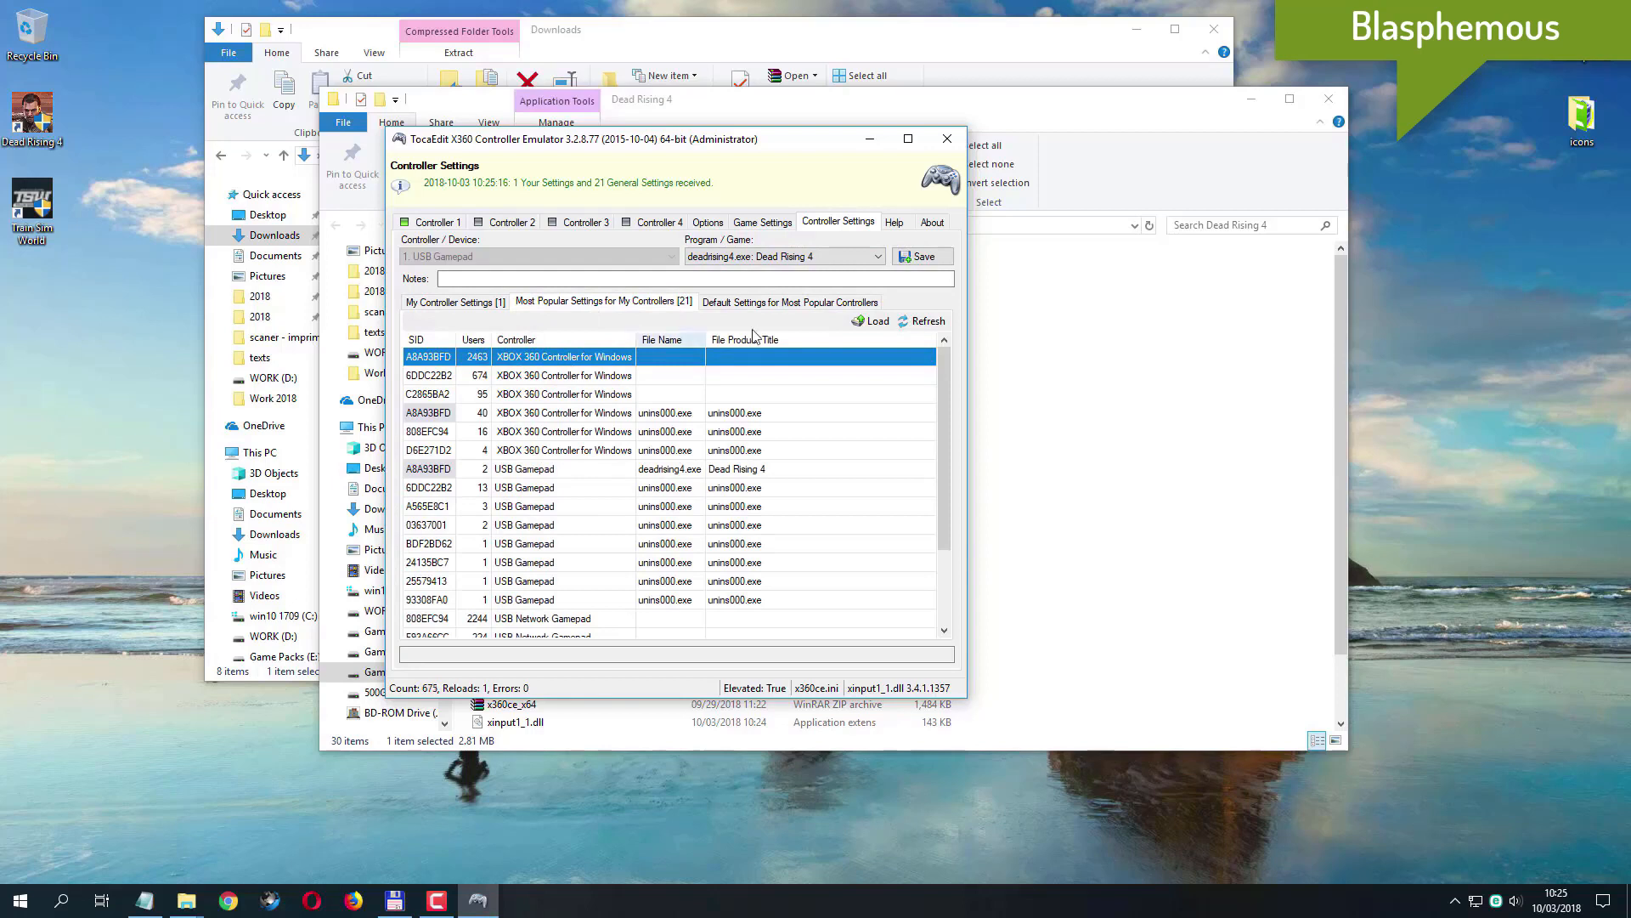
{"action": "left_click", "coordinate": [868, 326]}
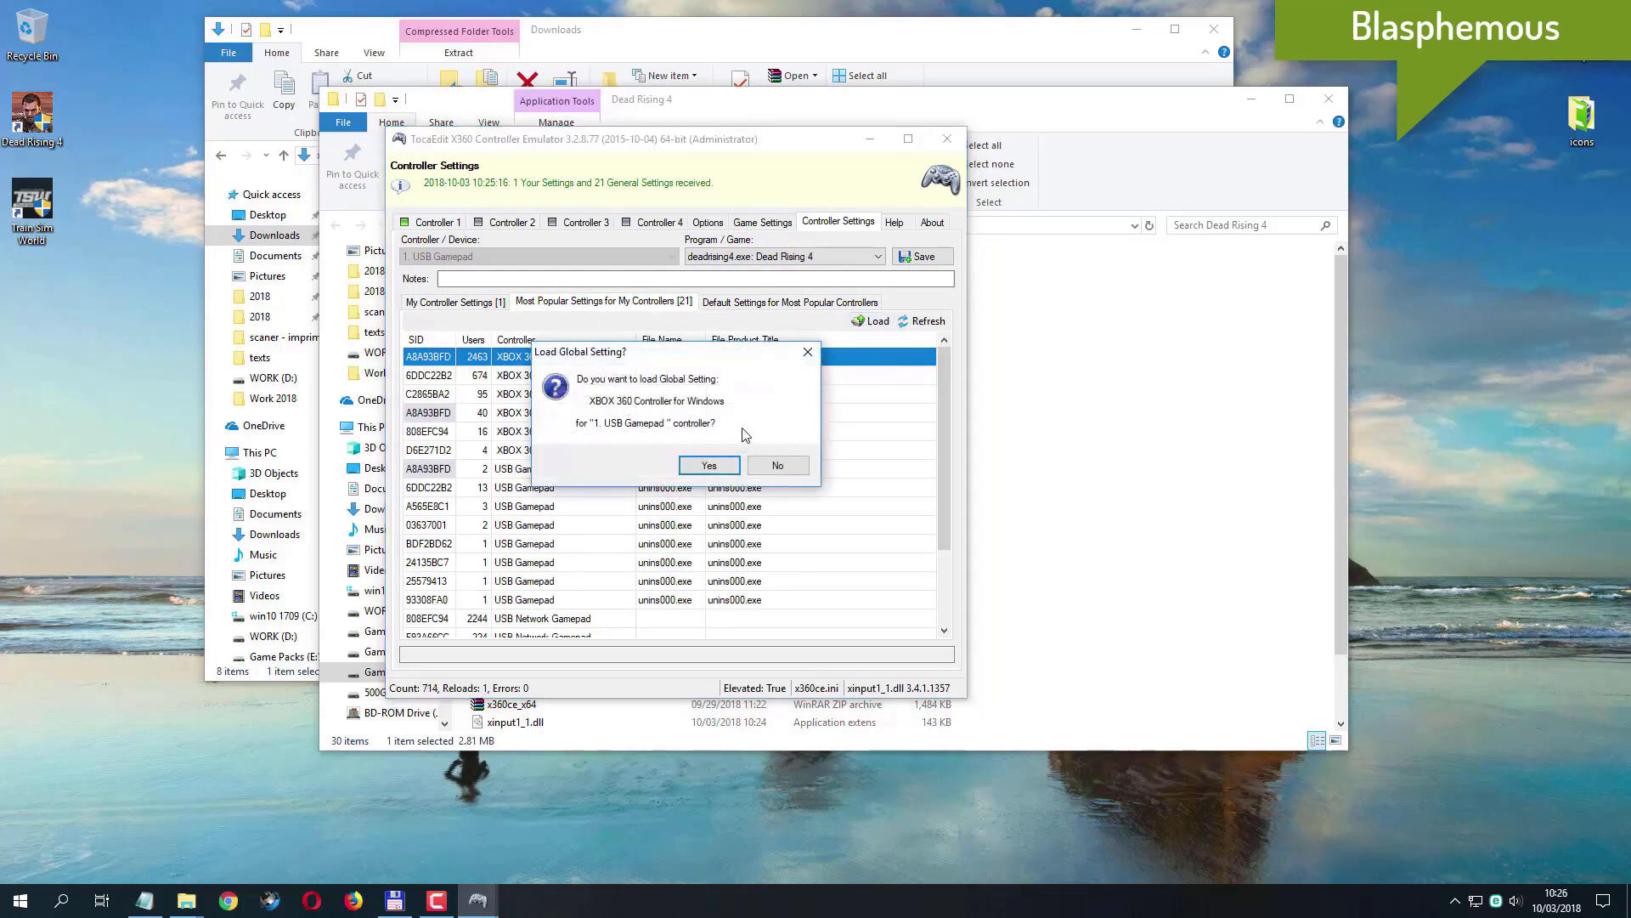
{"action": "left_click", "coordinate": [709, 466]}
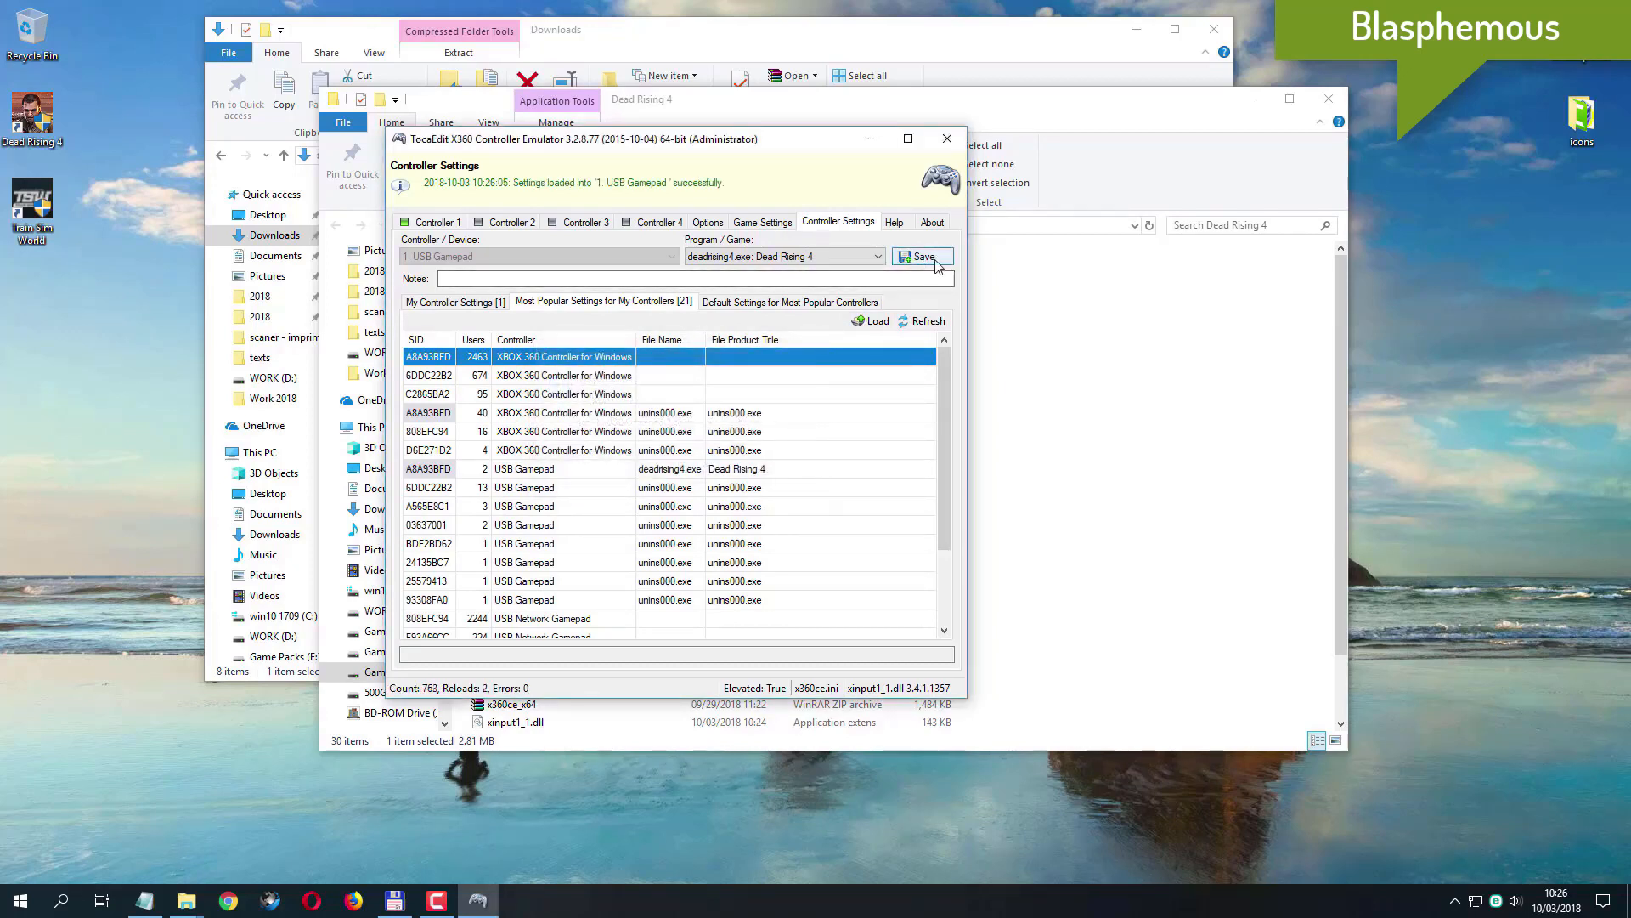
{"action": "left_click", "coordinate": [923, 257]}
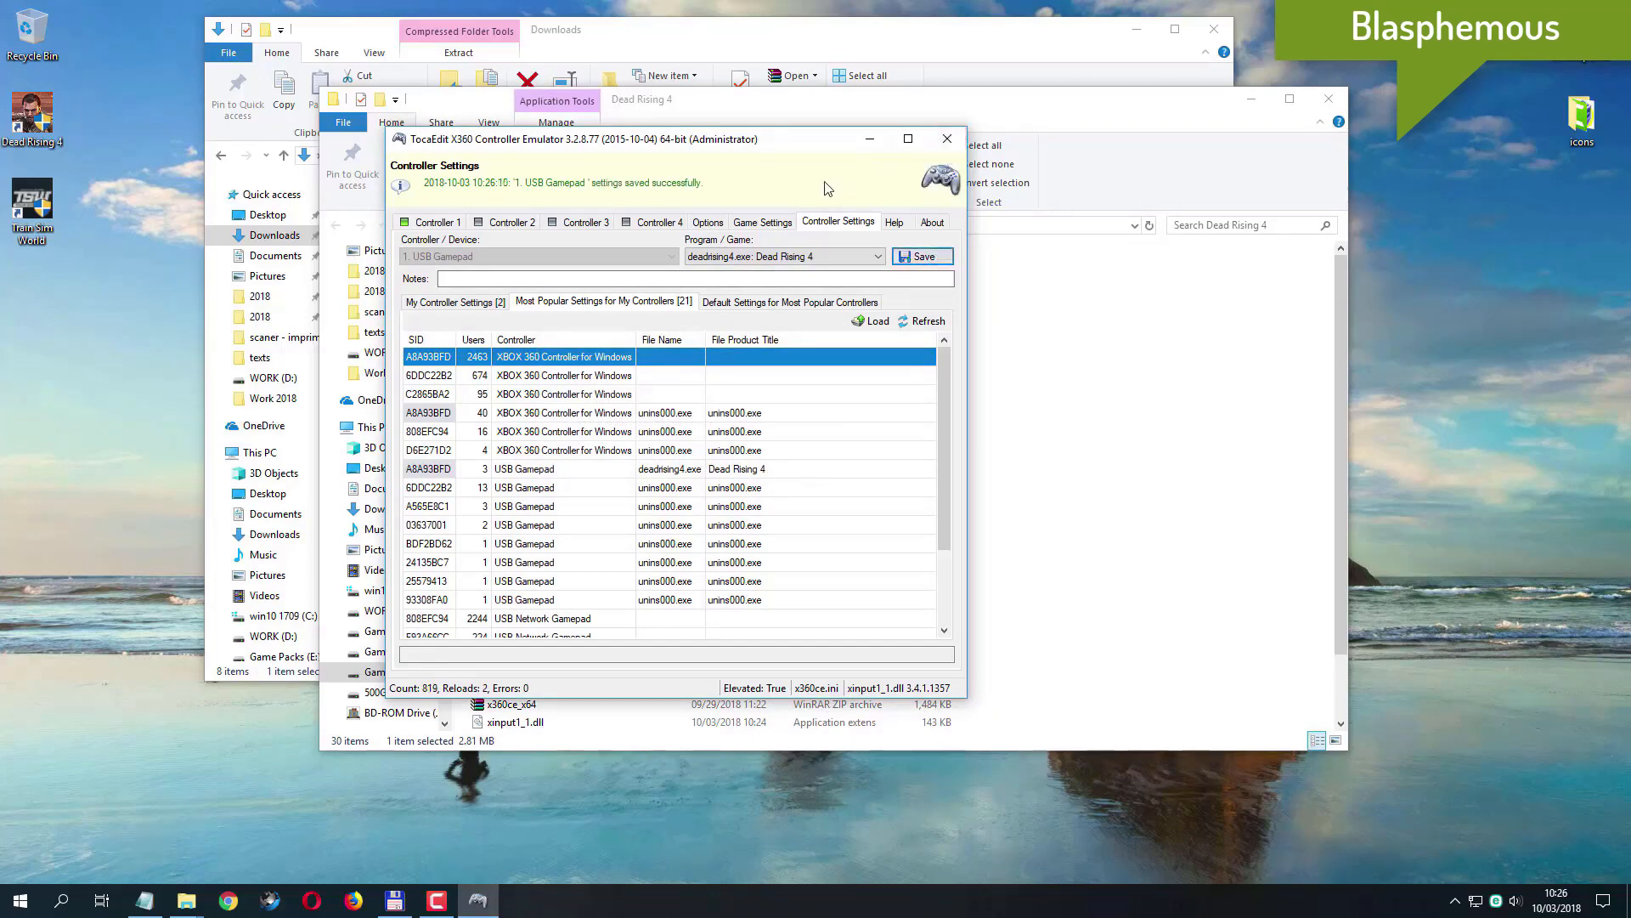
Restart x360ce_x64 with administrator rights and display its game settings again.
{"action": "left_click", "coordinate": [748, 223]}
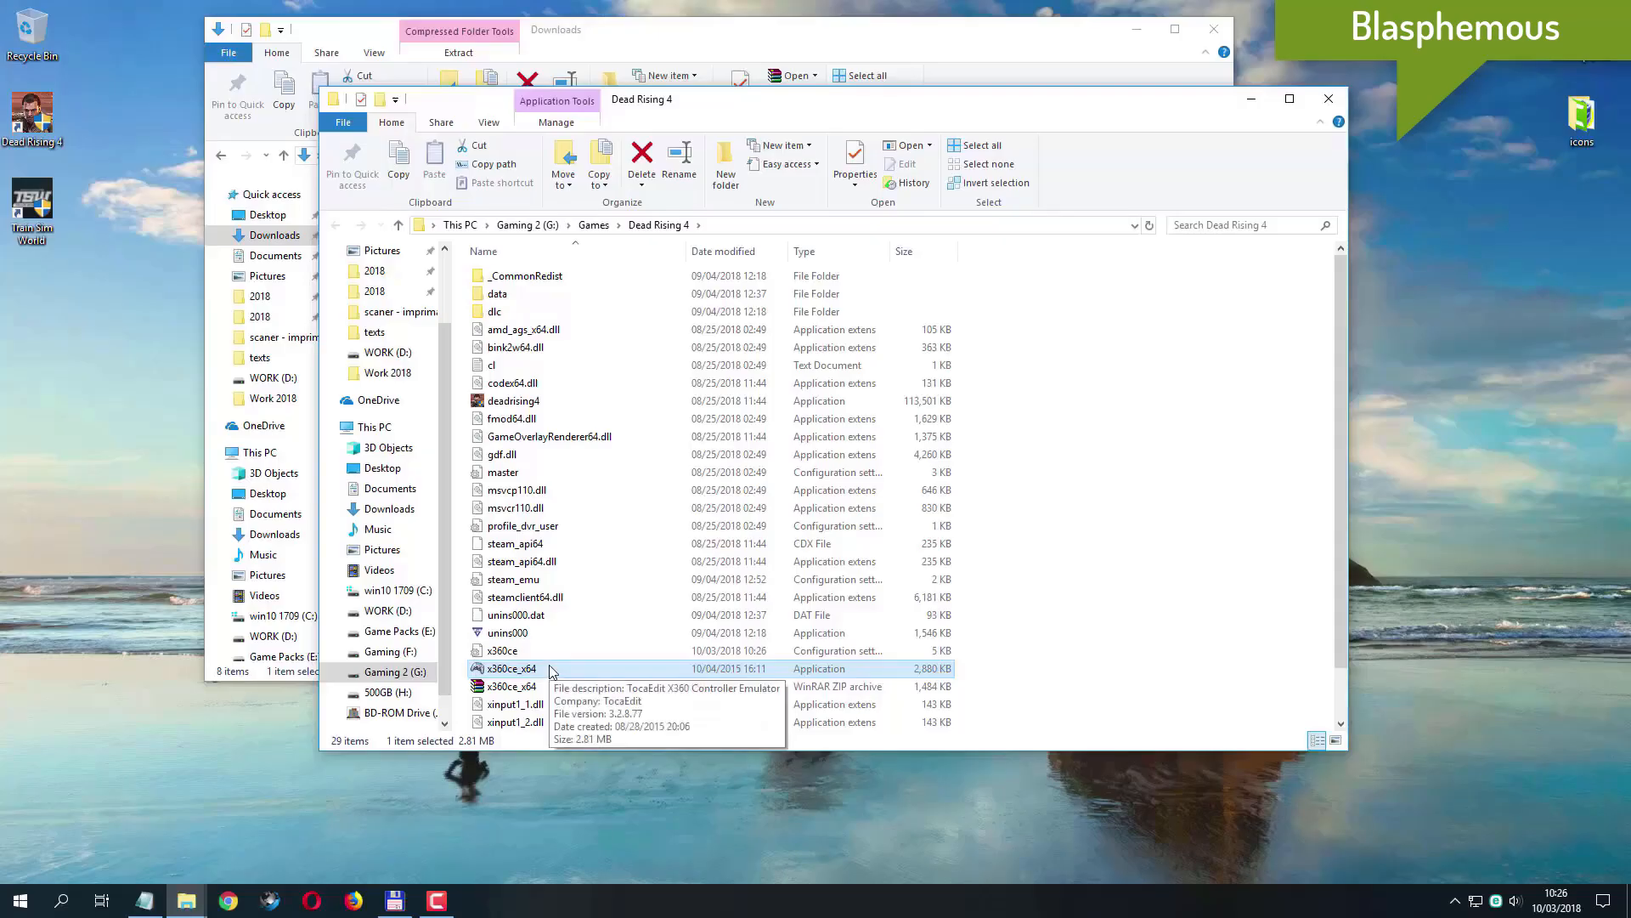
{"action": "right_click", "coordinate": [550, 670]}
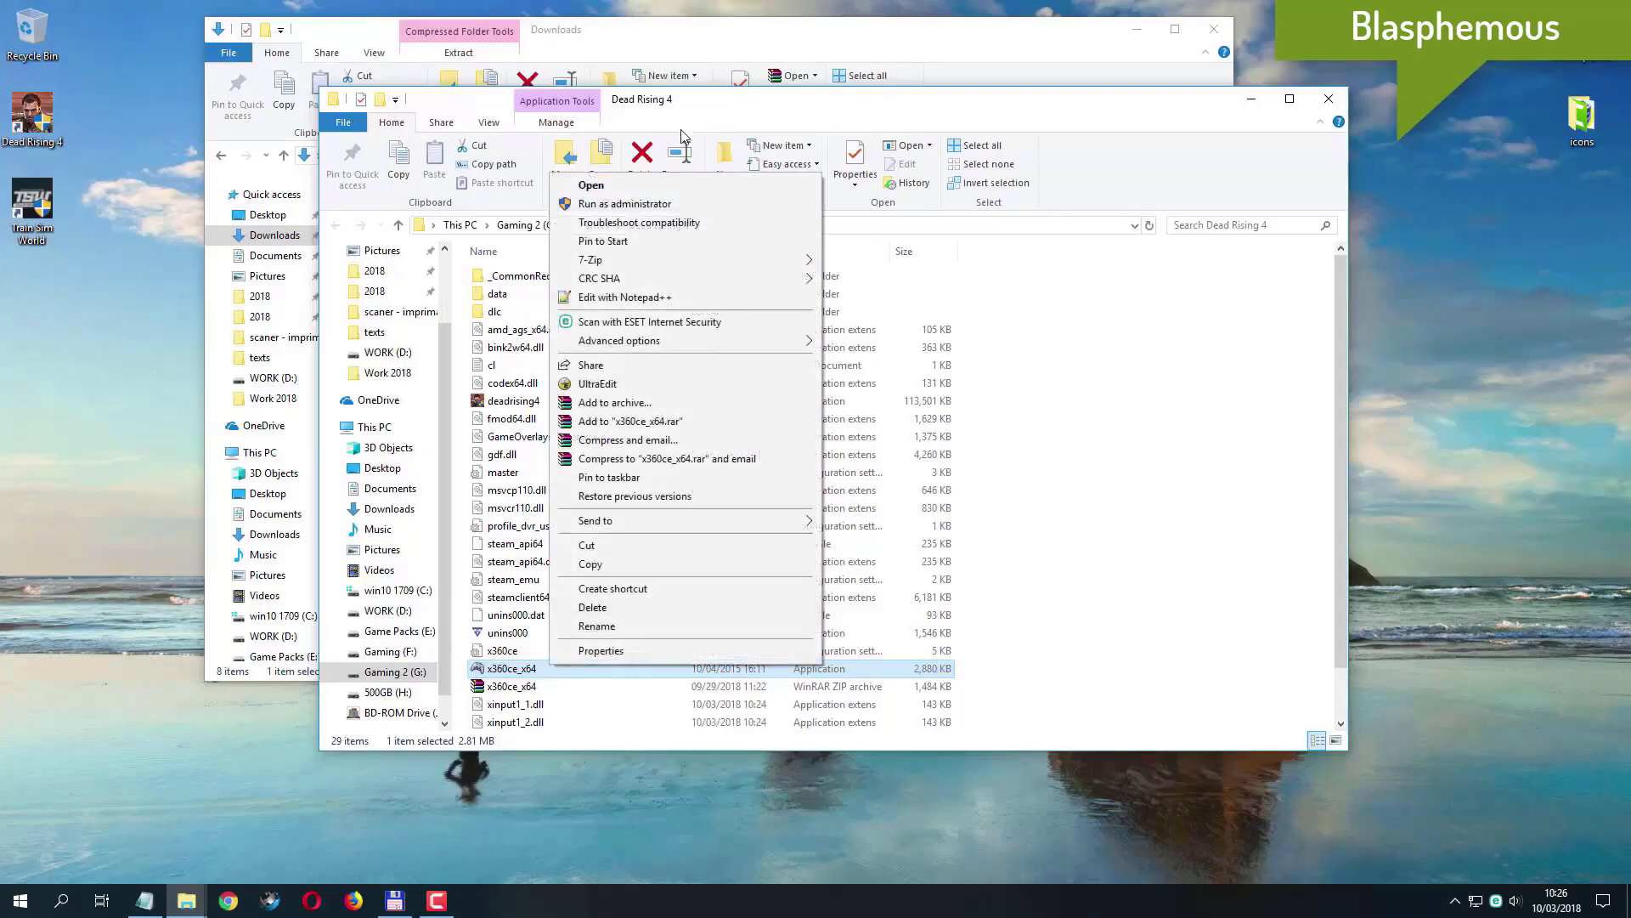
{"action": "left_click", "coordinate": [647, 205]}
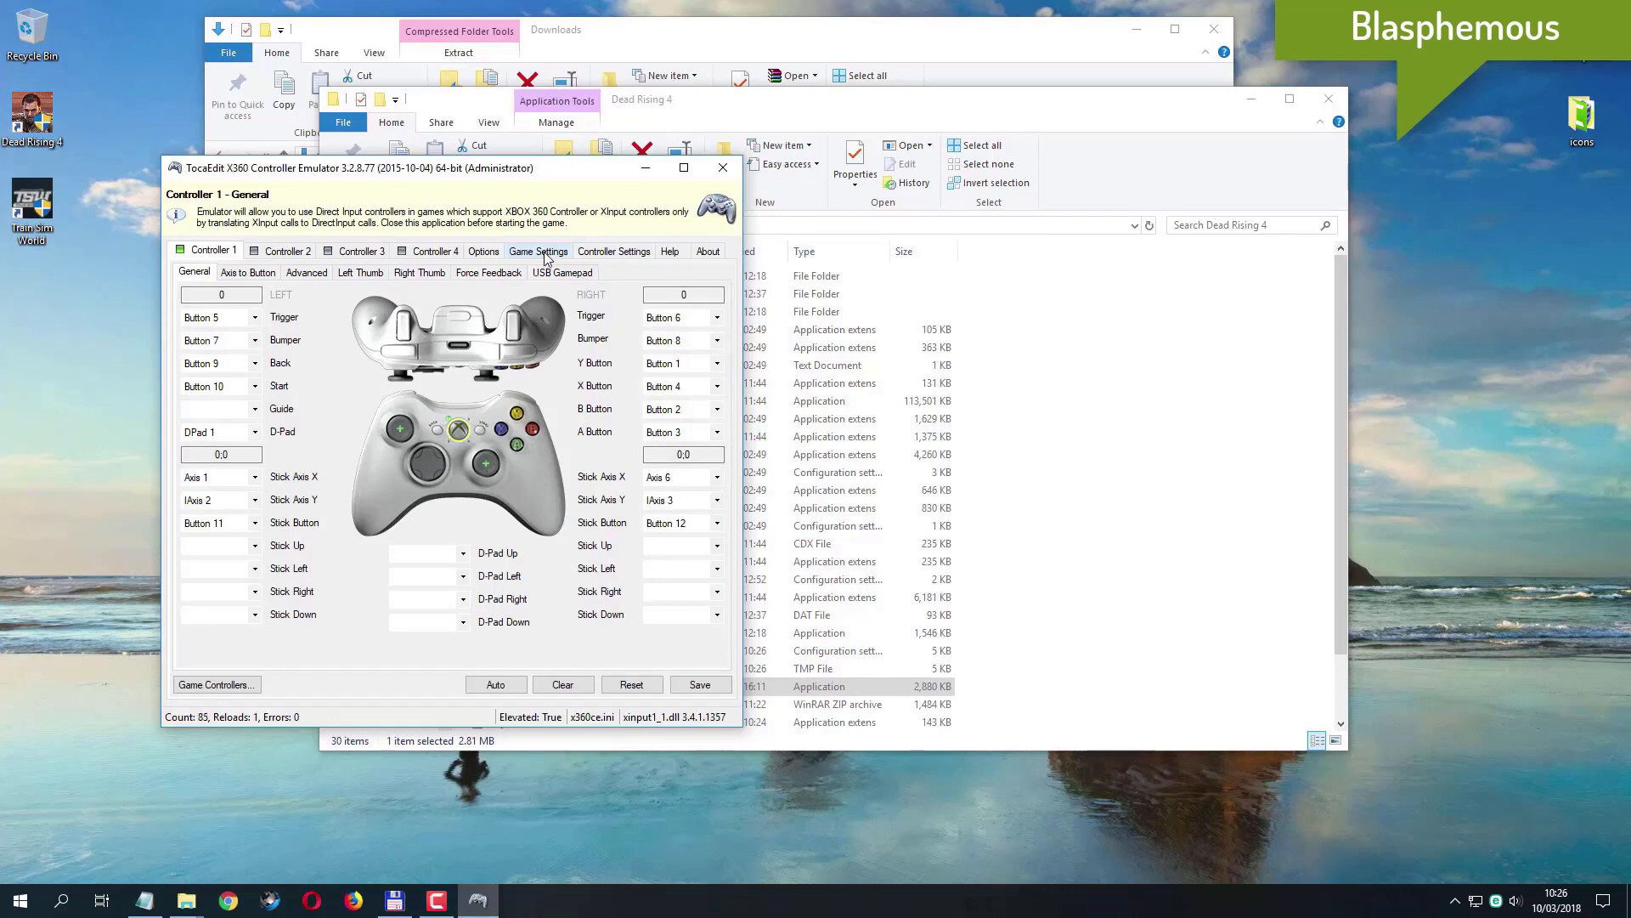
{"action": "left_click", "coordinate": [545, 254]}
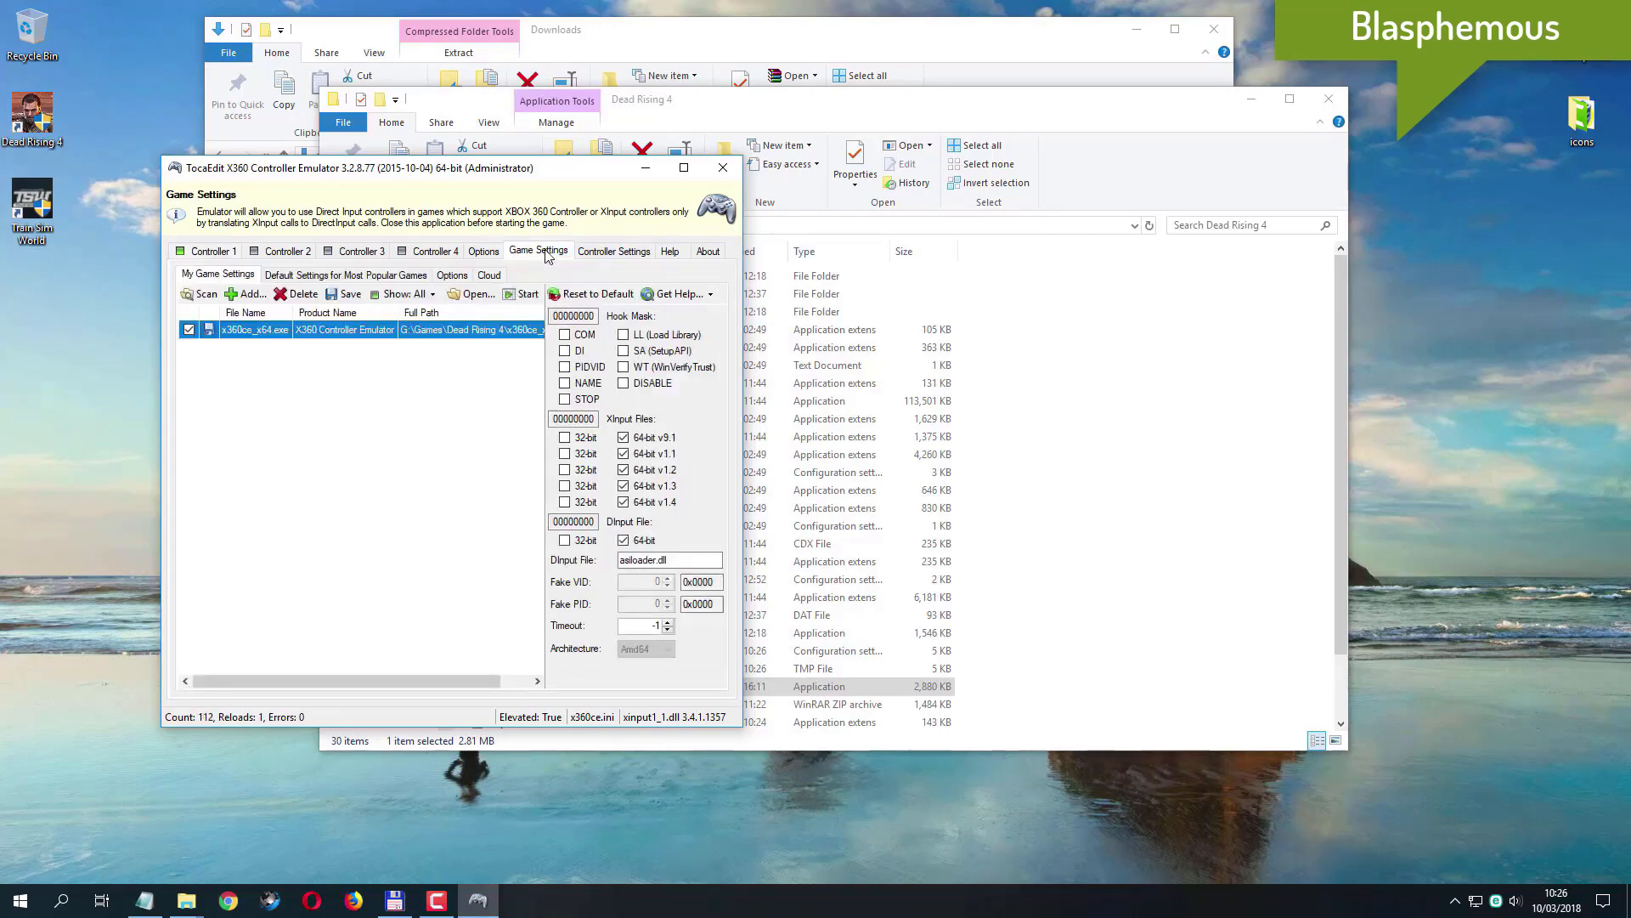
Enable all five 32-bit XInput files and the 32-bit DInput file for x360ce_x64.exe.
{"action": "left_click", "coordinate": [565, 438]}
{"action": "left_click", "coordinate": [565, 453]}
{"action": "left_click", "coordinate": [565, 470]}
{"action": "left_click", "coordinate": [565, 486]}
{"action": "left_click", "coordinate": [565, 502]}
{"action": "left_click", "coordinate": [565, 540]}
Enable the COM, DI, PIDVID, NAME, LL (Load Library), SA (SetupAPI) and WT (WinVerifyTrust) hook masks and close the emulator.
{"action": "left_click", "coordinate": [585, 335]}
{"action": "left_click", "coordinate": [581, 351]}
{"action": "left_click", "coordinate": [585, 367]}
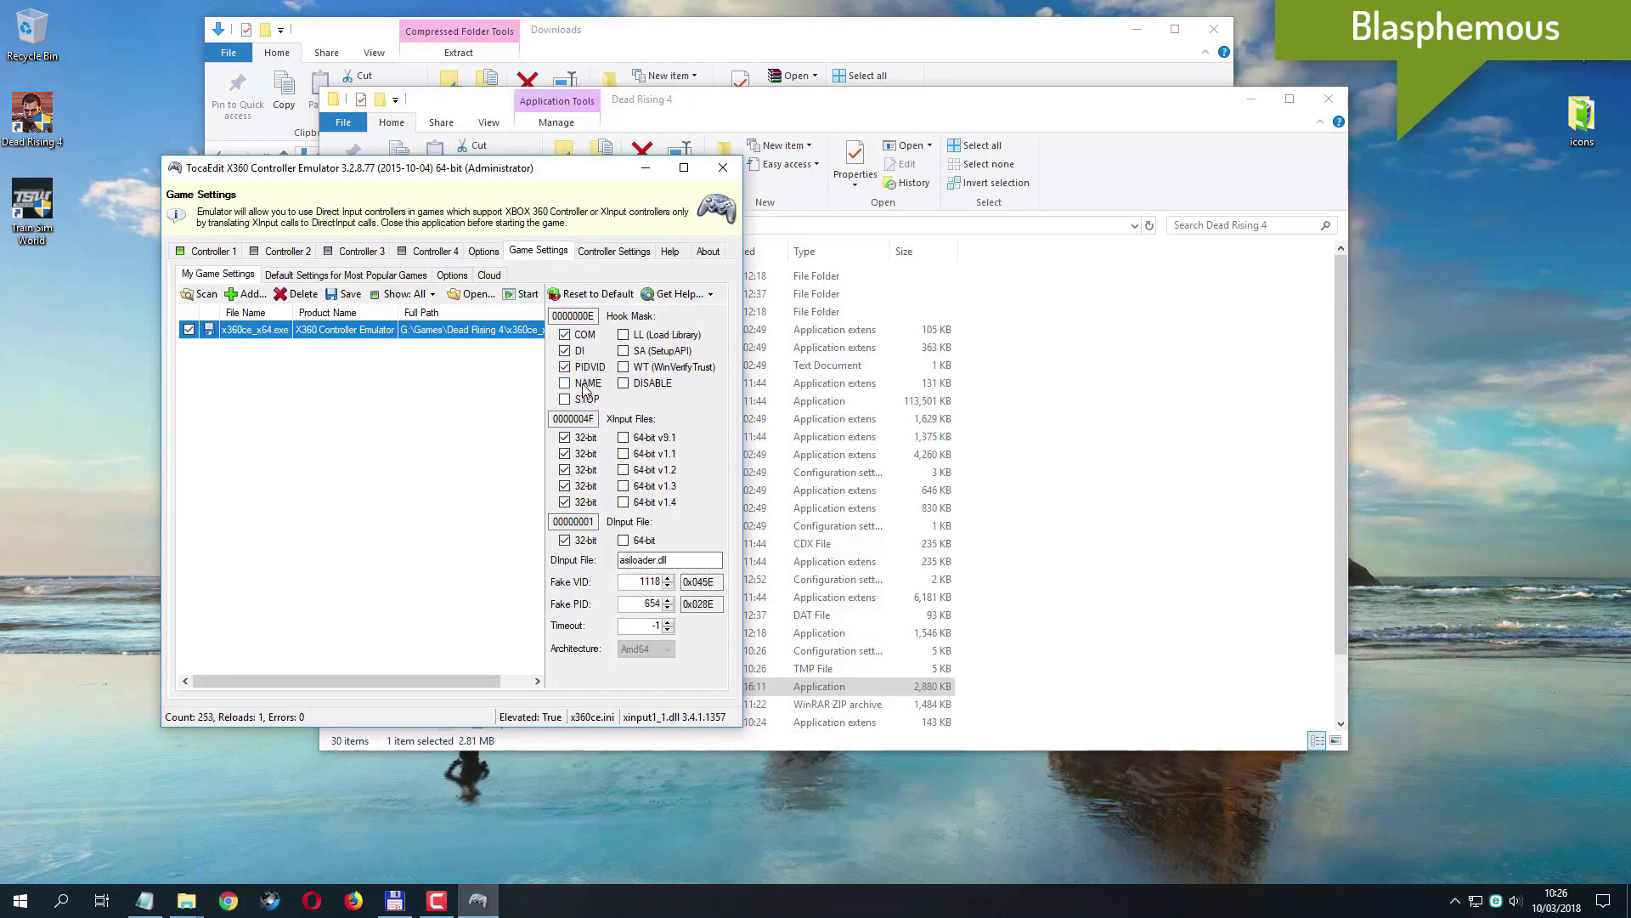
{"action": "left_click", "coordinate": [585, 387]}
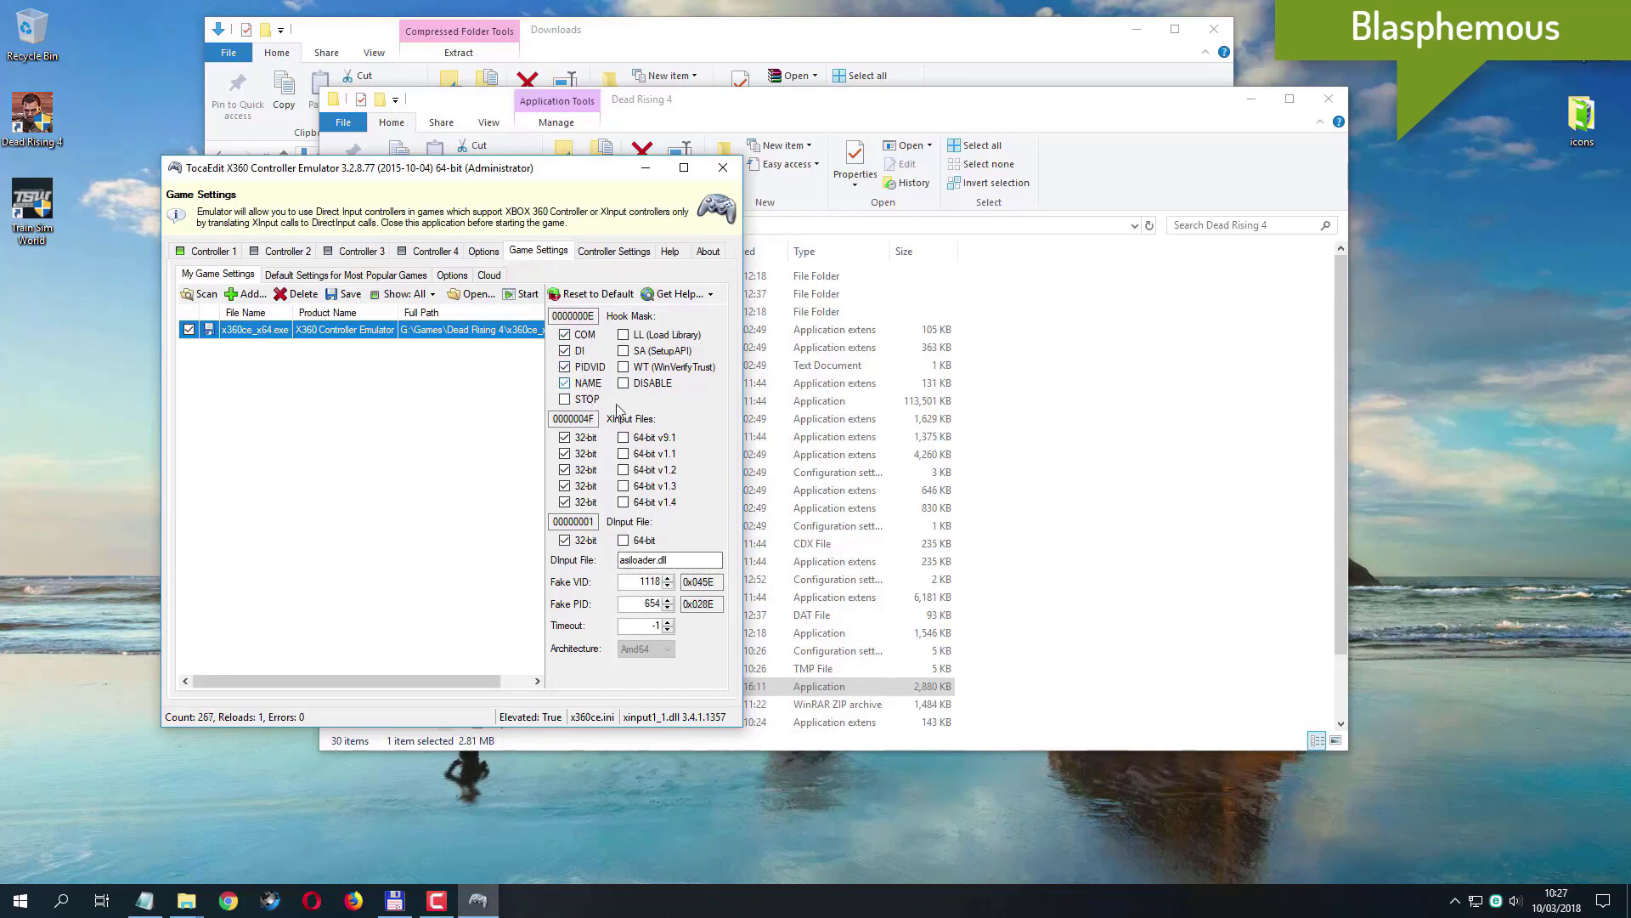
{"action": "left_click", "coordinate": [656, 337]}
{"action": "left_click", "coordinate": [659, 356]}
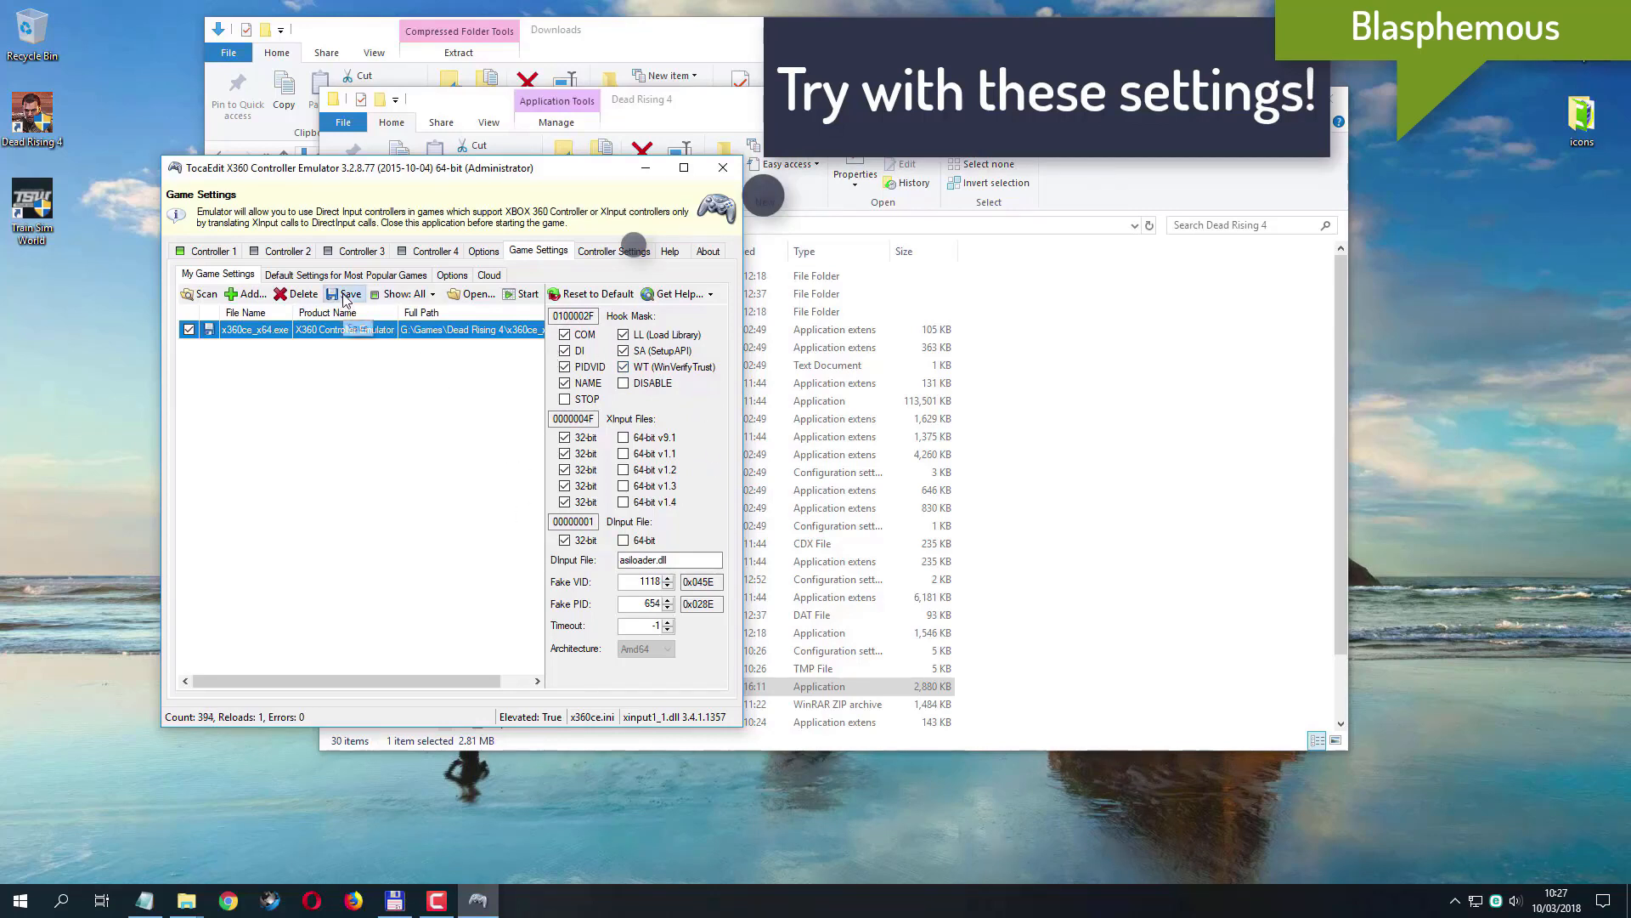
{"action": "left_click", "coordinate": [725, 174]}
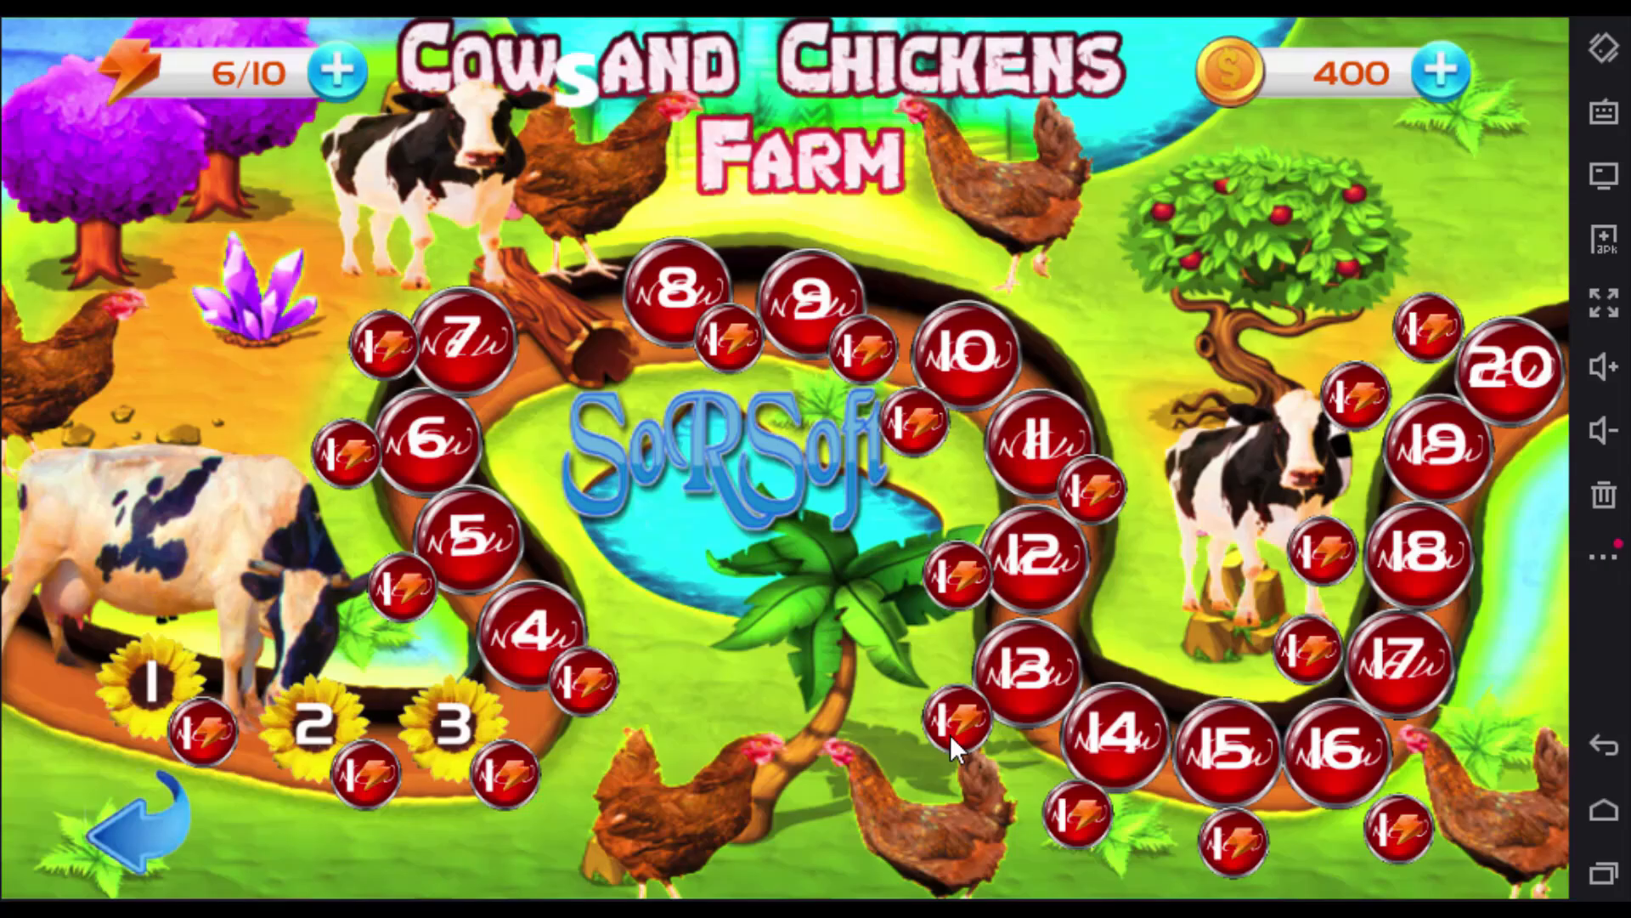
{"action": "left_click", "coordinate": [469, 739]}
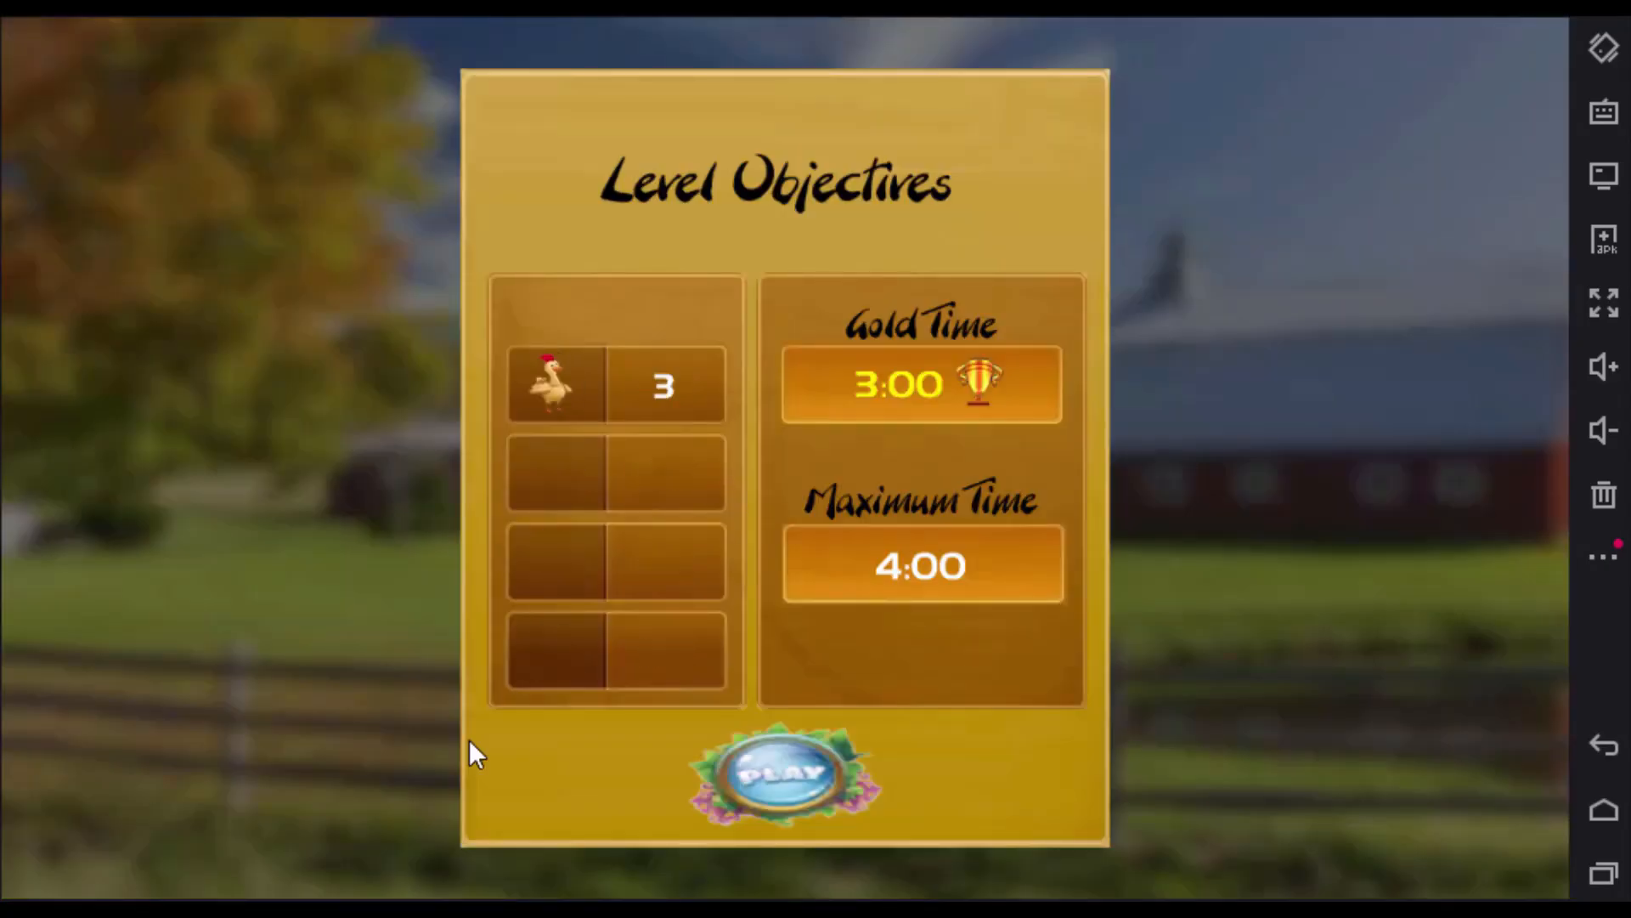
{"action": "left_click", "coordinate": [809, 766]}
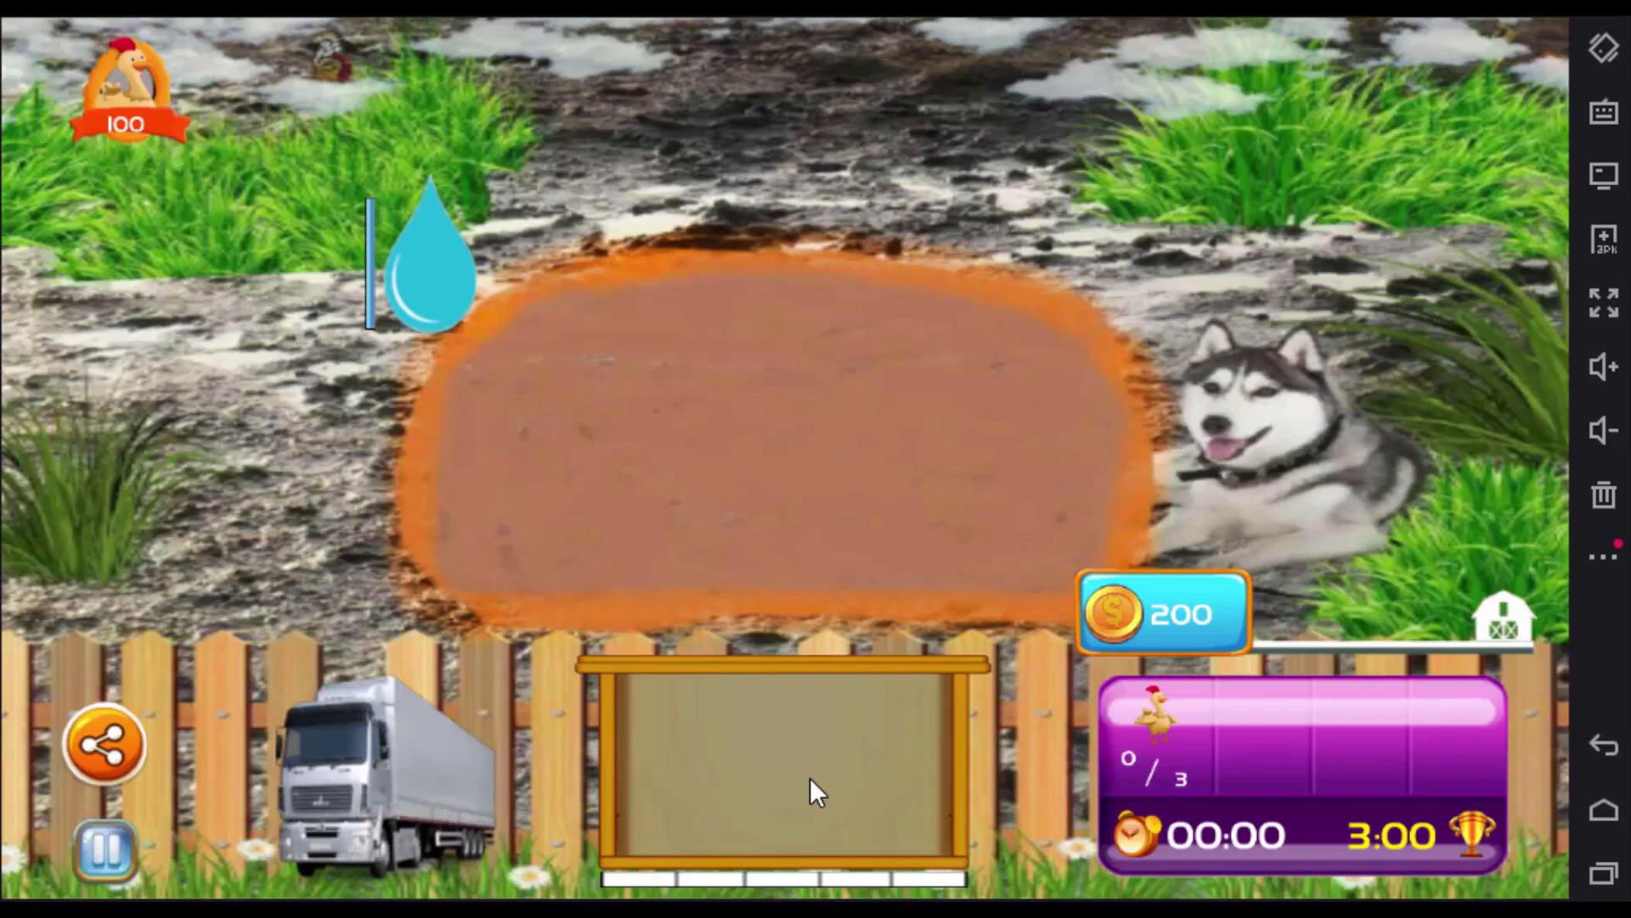
{"action": "left_click", "coordinate": [145, 104]}
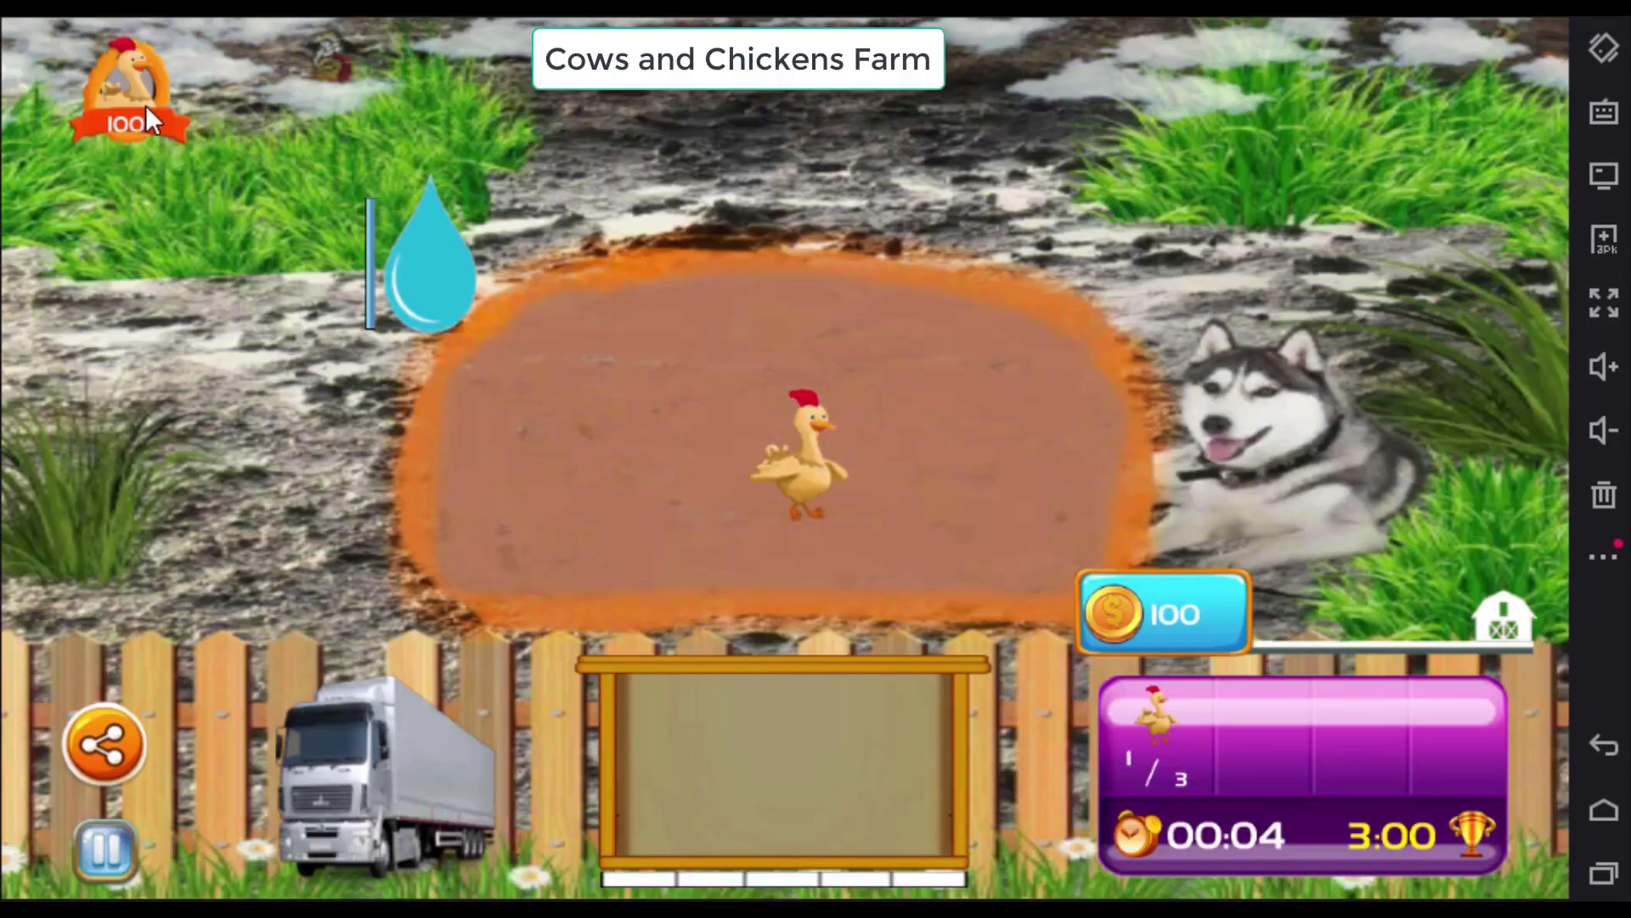
{"action": "left_click", "coordinate": [140, 109]}
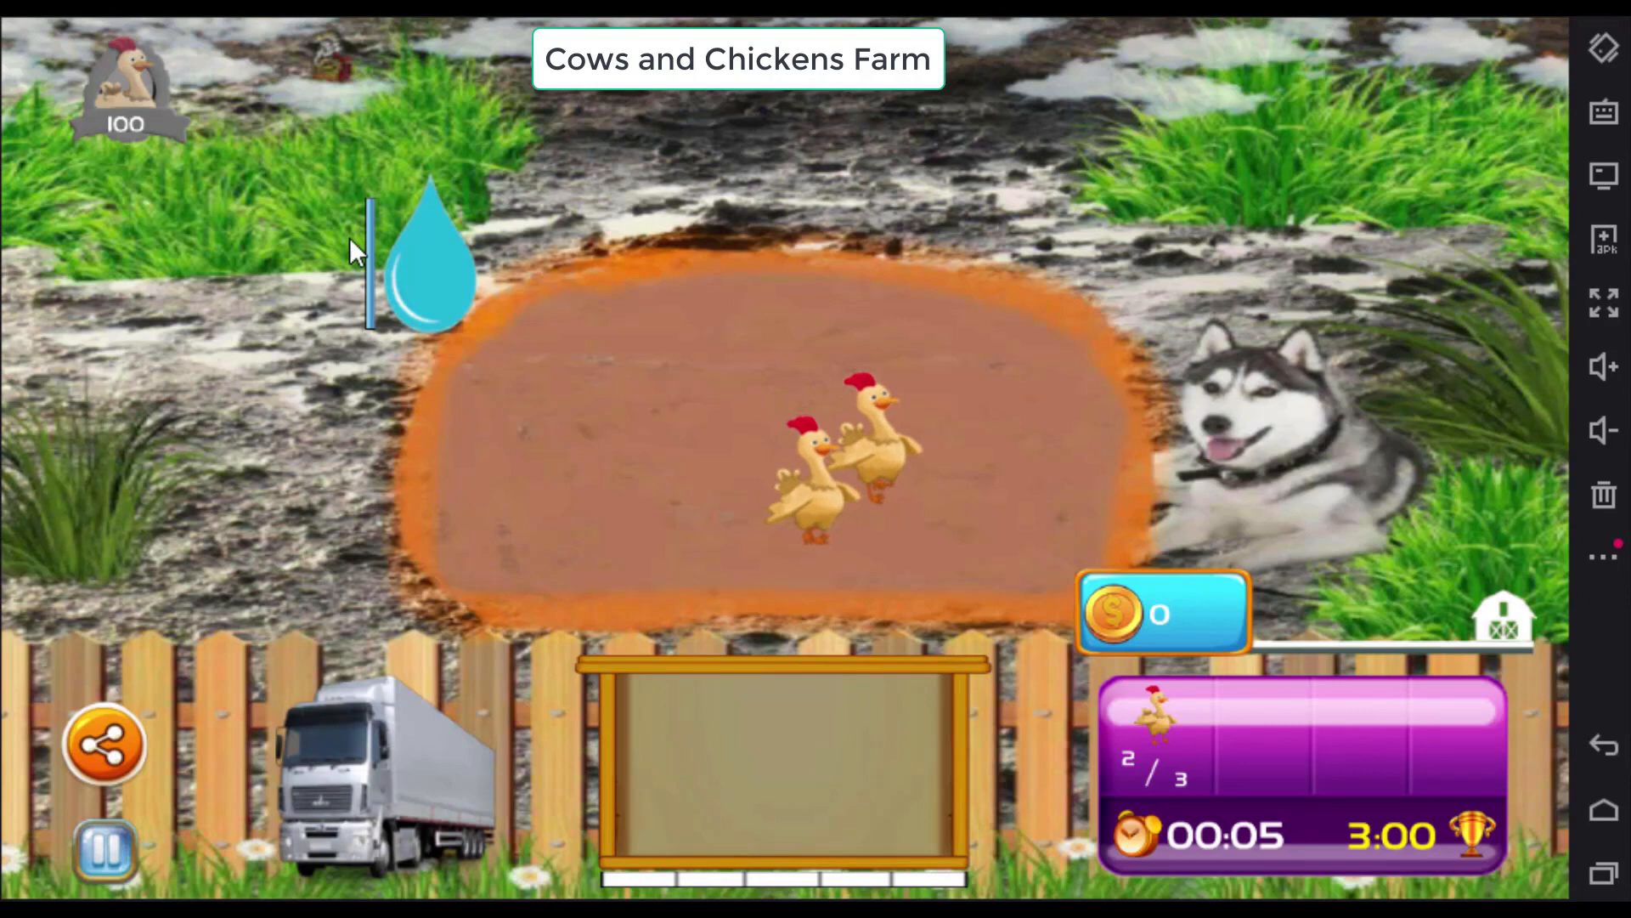
{"action": "left_click", "coordinate": [763, 445]}
{"action": "left_click", "coordinate": [965, 452]}
{"action": "left_click", "coordinate": [885, 345]}
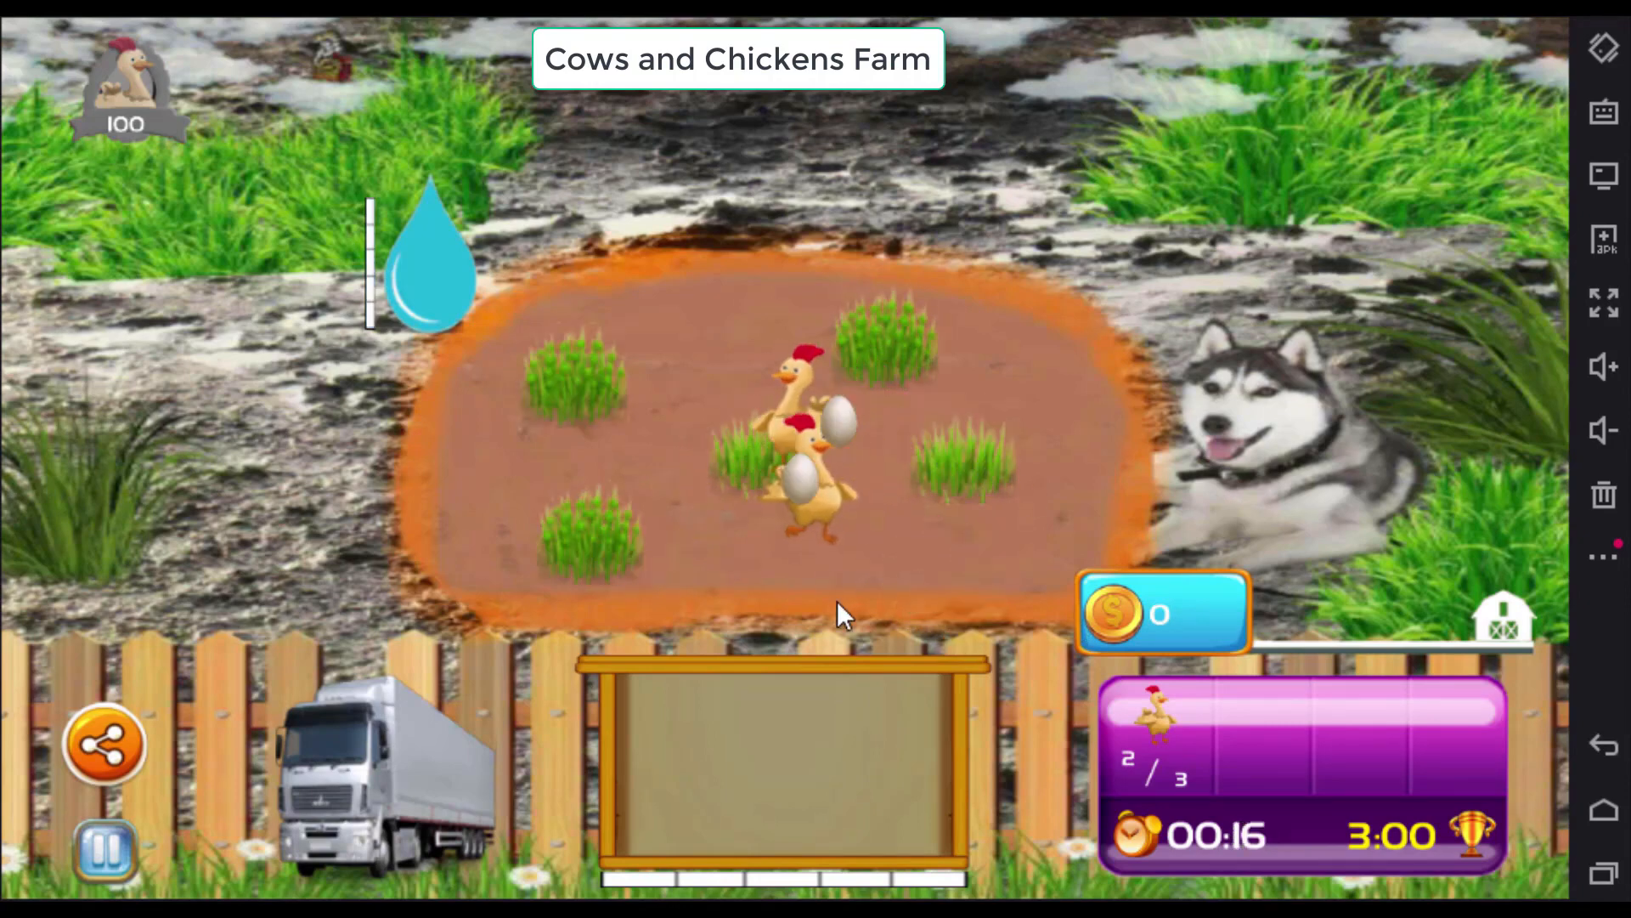
{"action": "left_click", "coordinate": [841, 420]}
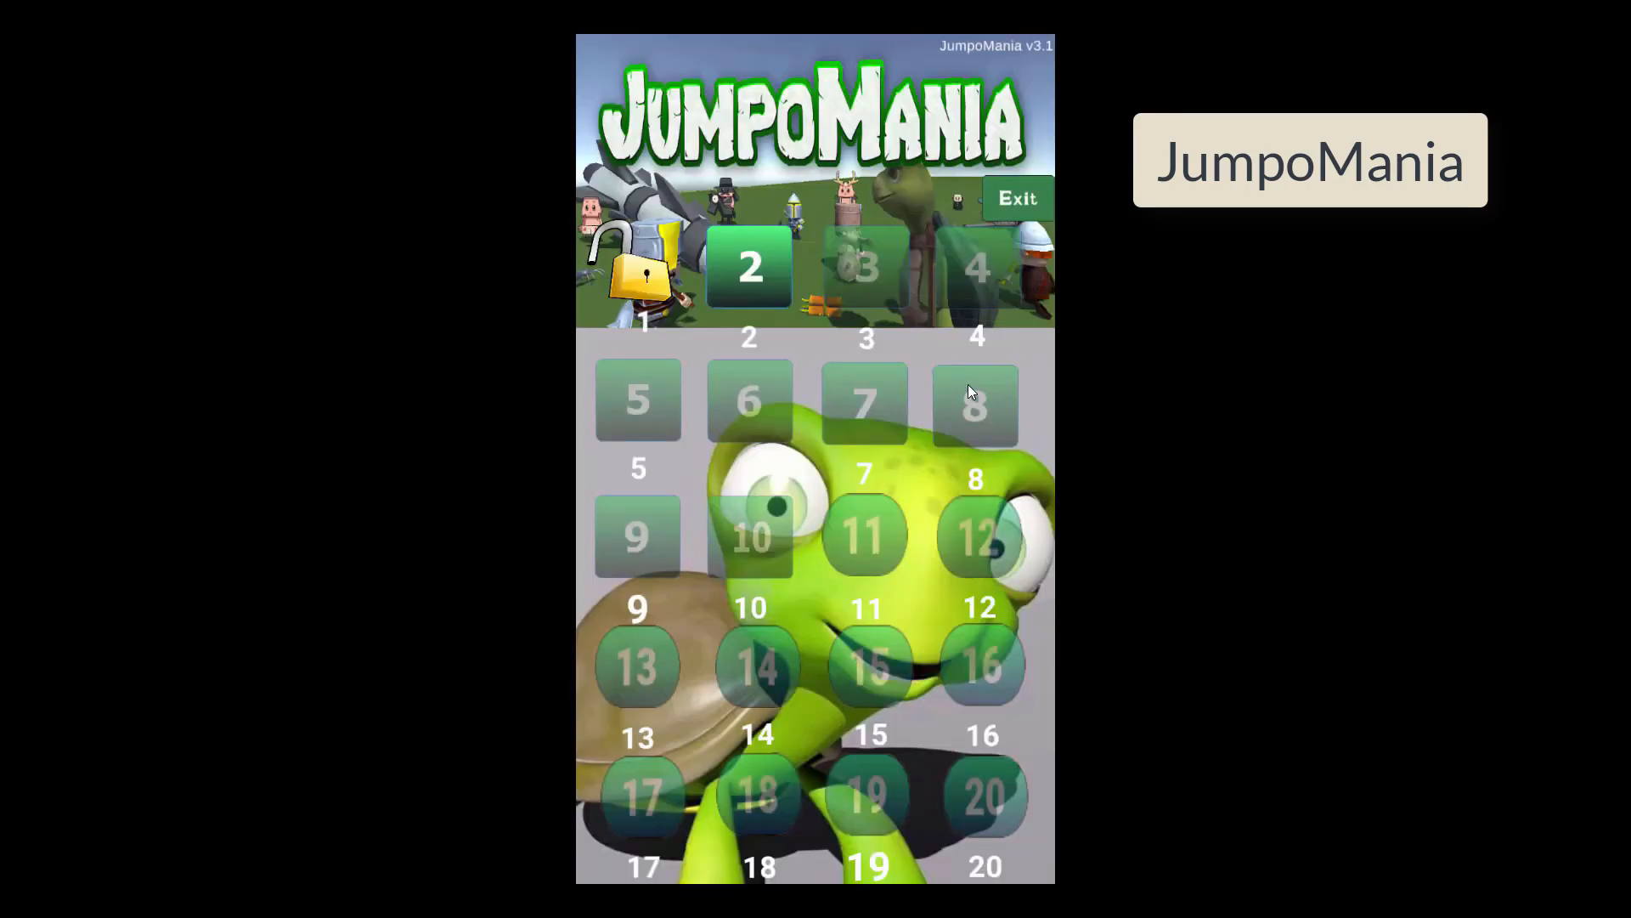
{"action": "left_click", "coordinate": [776, 273]}
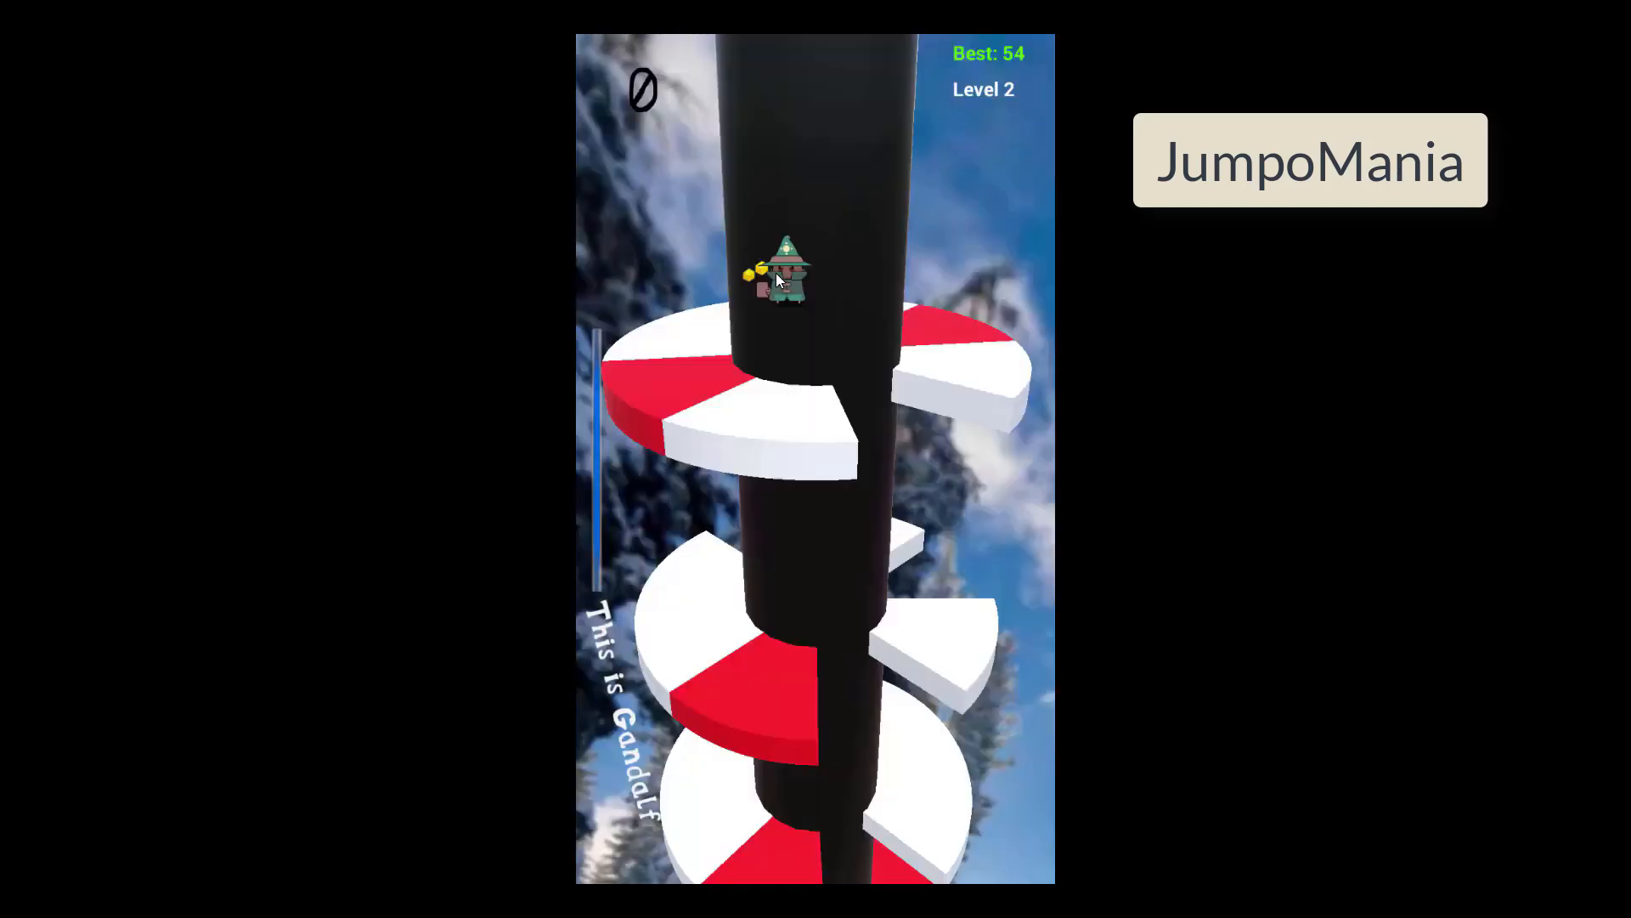